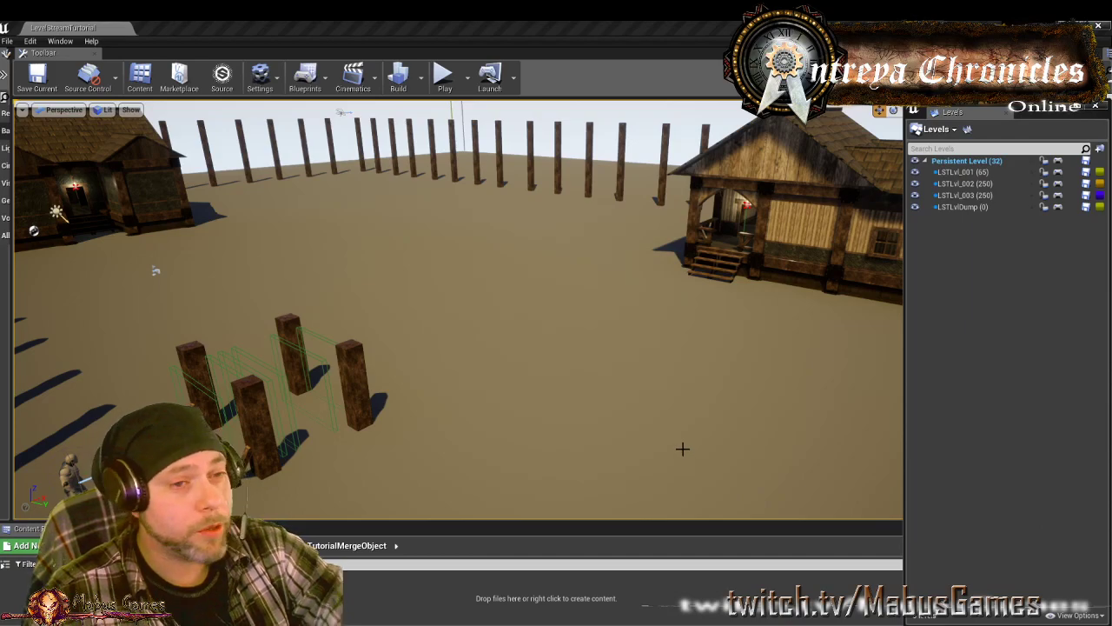
Select the grouped house with the front steps and open the Merge Actors tool for it
left_click_drag(658, 455, 652, 495)
mouse_move(658, 456)
right_mouse_down()
mouse_move(658, 425)
mouse_move(658, 454)
right_mouse_up()
right_click(658, 456)
right_click_drag(506, 433, 506, 433)
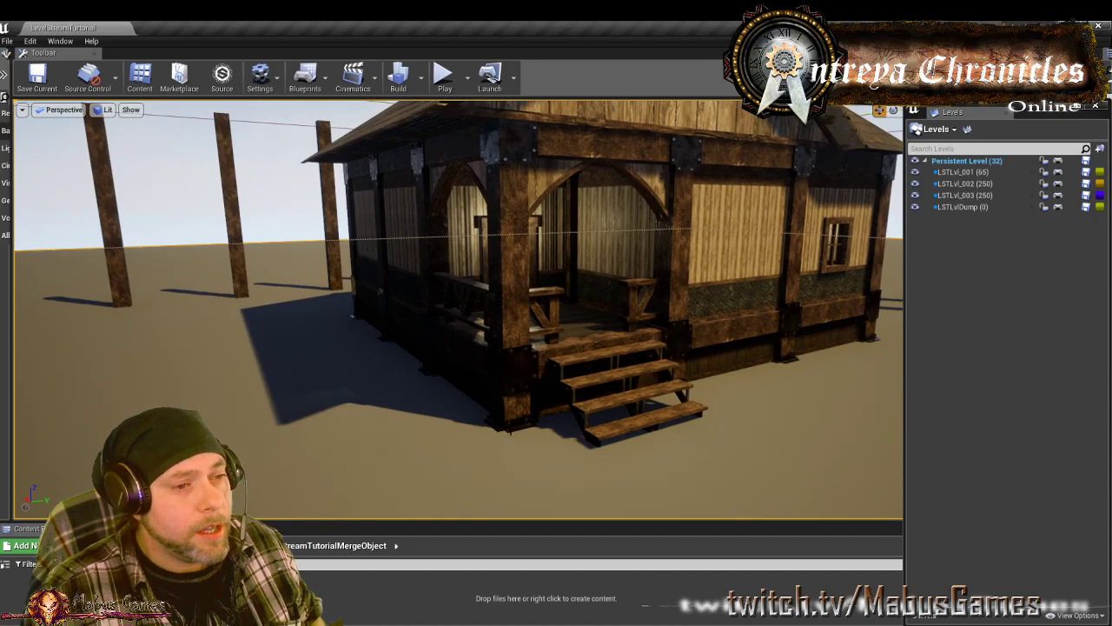
left_click(520, 318)
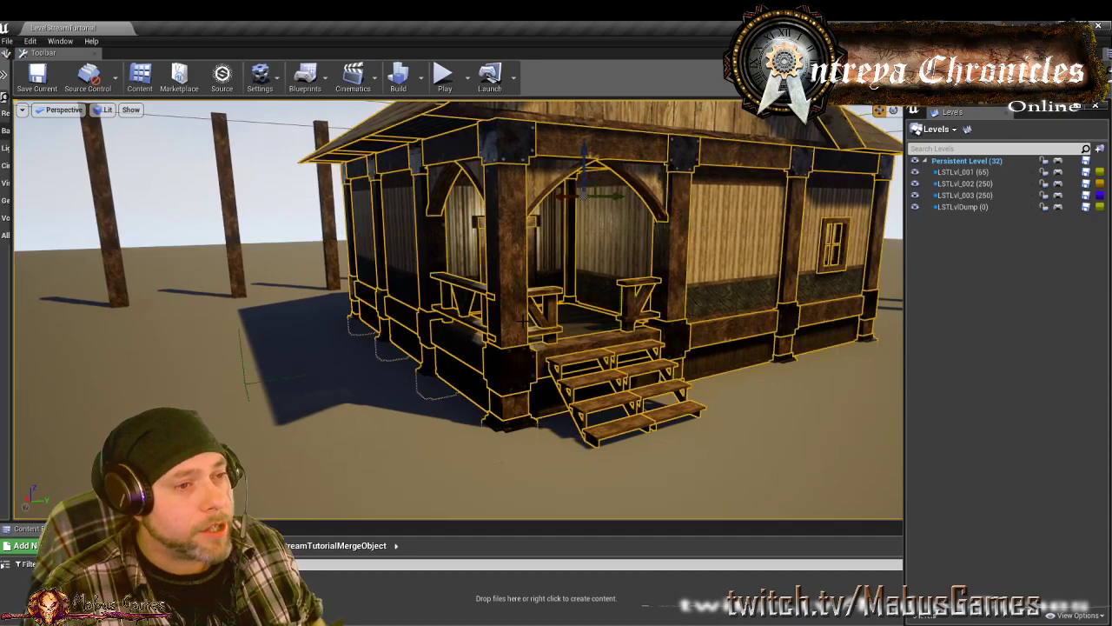
left_click(60, 40)
mouse_move(87, 265)
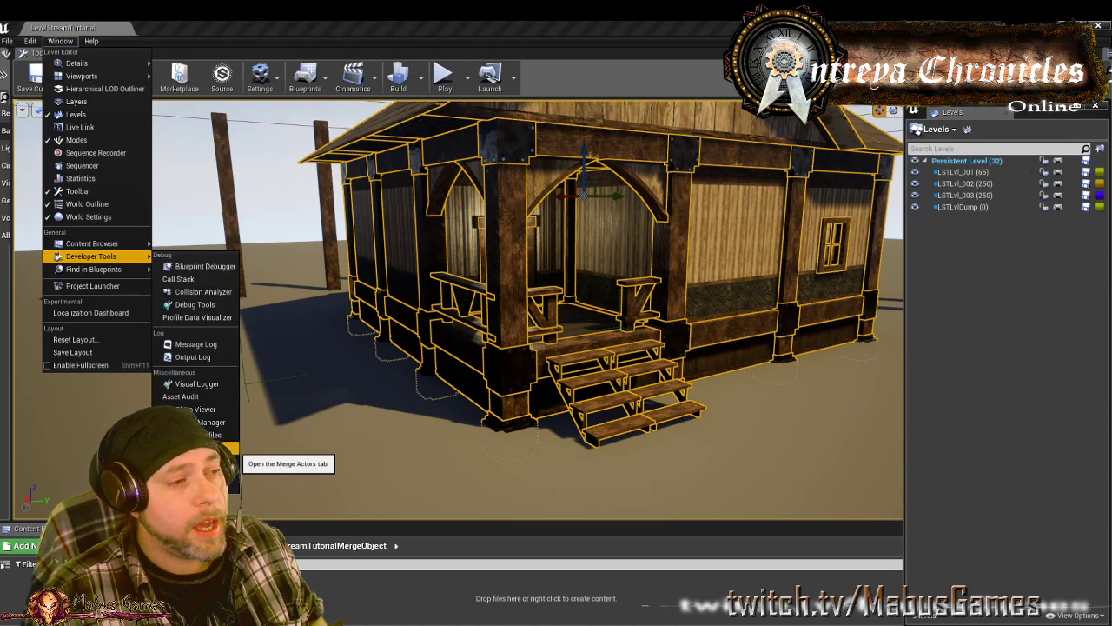
left_click(208, 446)
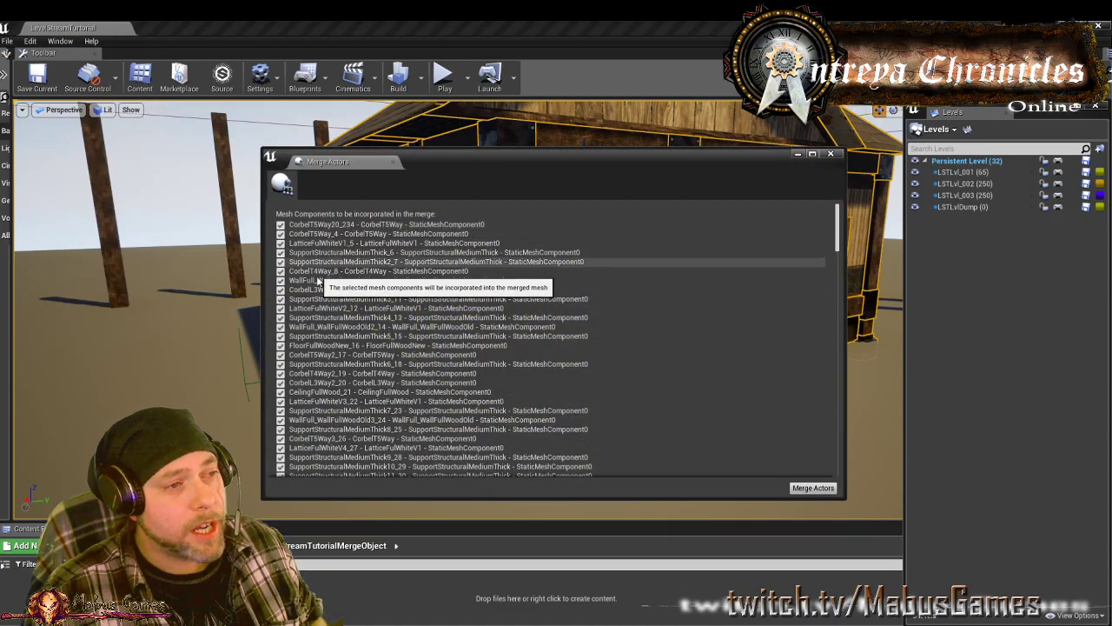
Merge all listed house components into one mesh saved as Building1 in the LvlStreamTutorialMergeObject folder, and close the merge tool
scroll(331, 359, "down", 10)
scroll(331, 359, "down", 5)
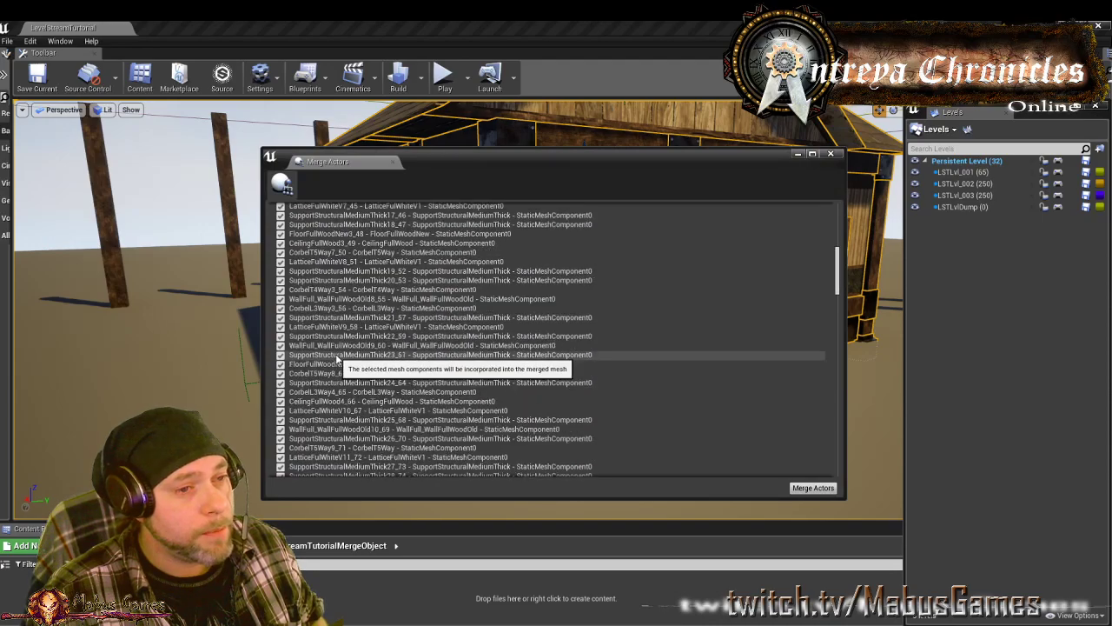
left_click_drag(837, 282, 834, 463)
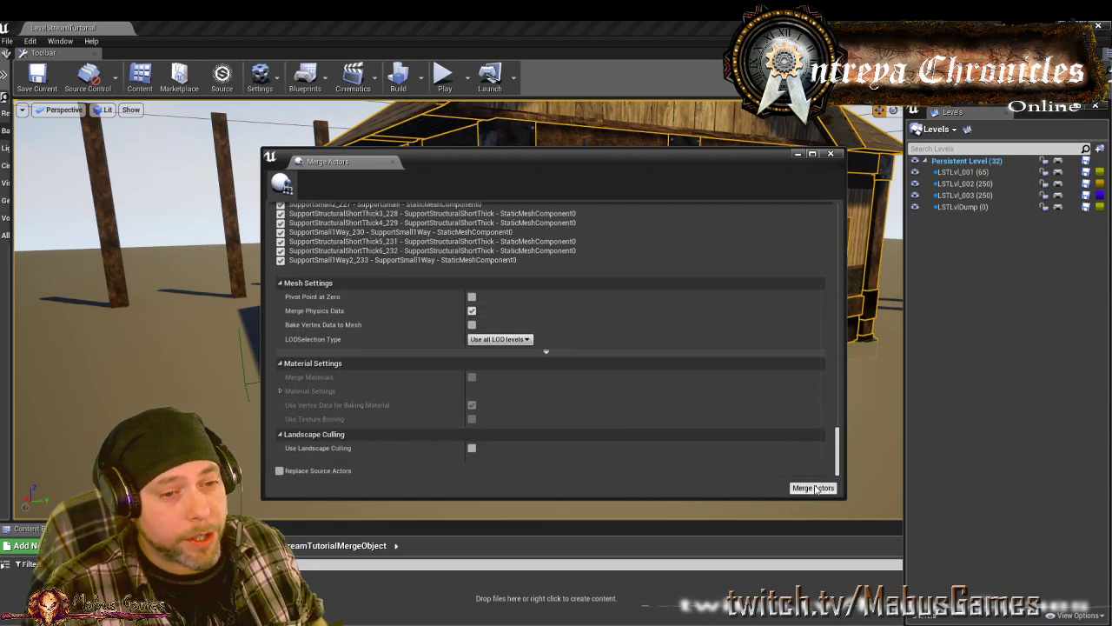
left_click(812, 488)
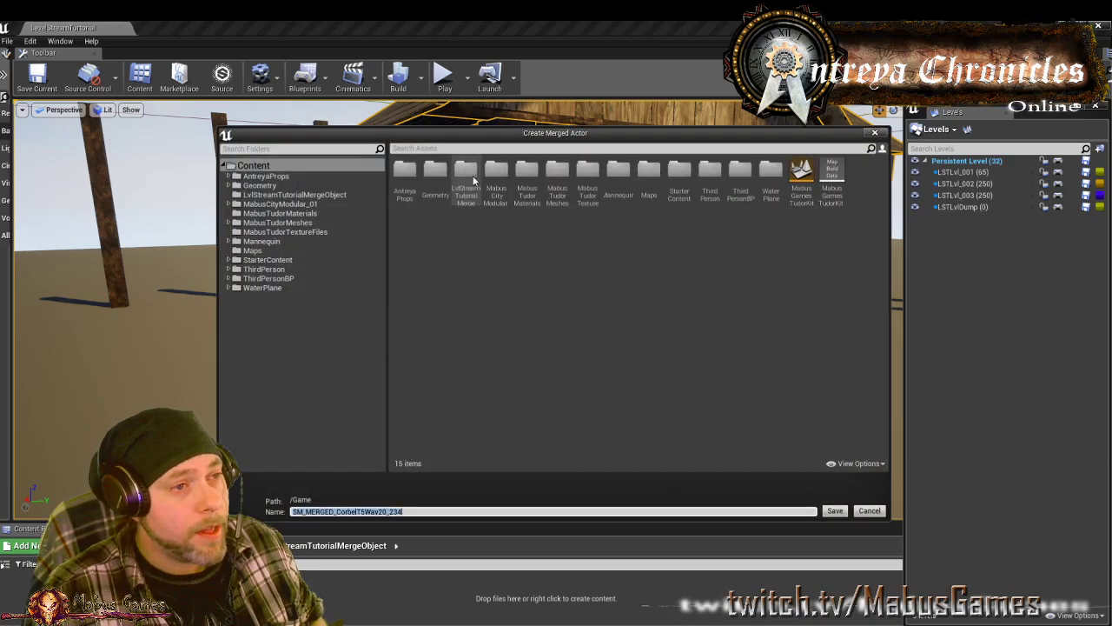
double_click(470, 186)
left_click(420, 512)
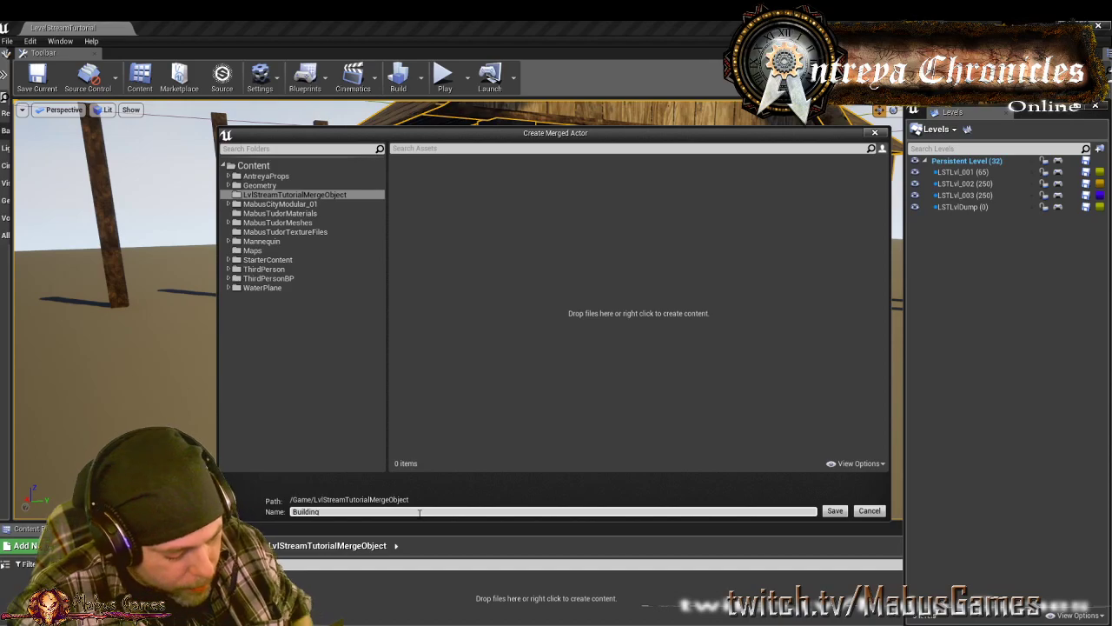
left_click(835, 512)
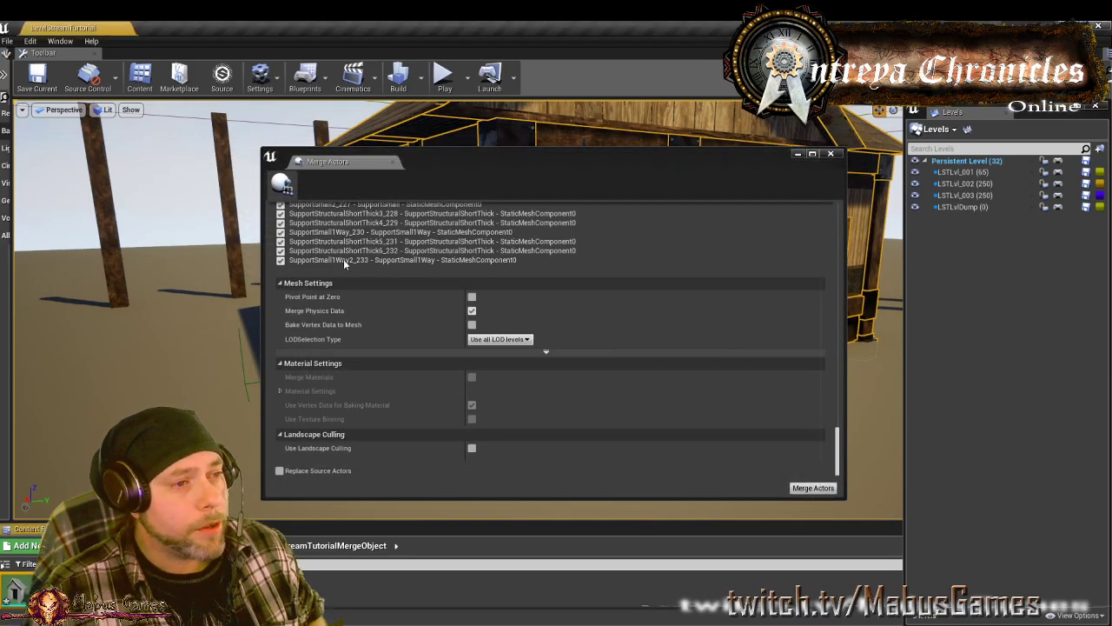
left_click(830, 154)
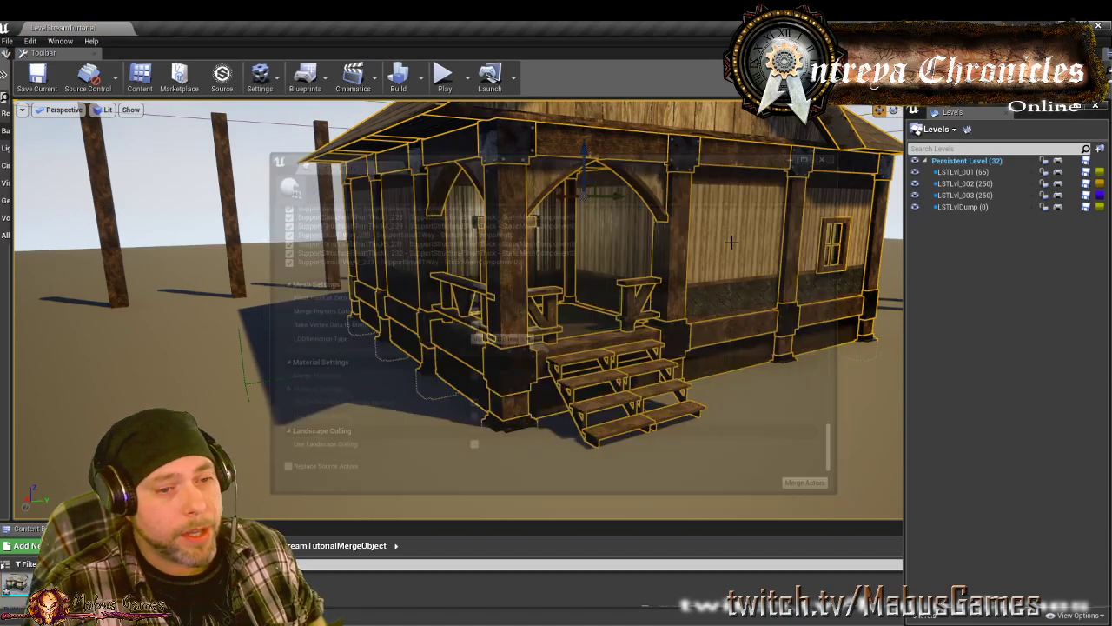
Place the merged building mesh in the level beside the original house and delete it again
left_click_drag(15, 585, 209, 423)
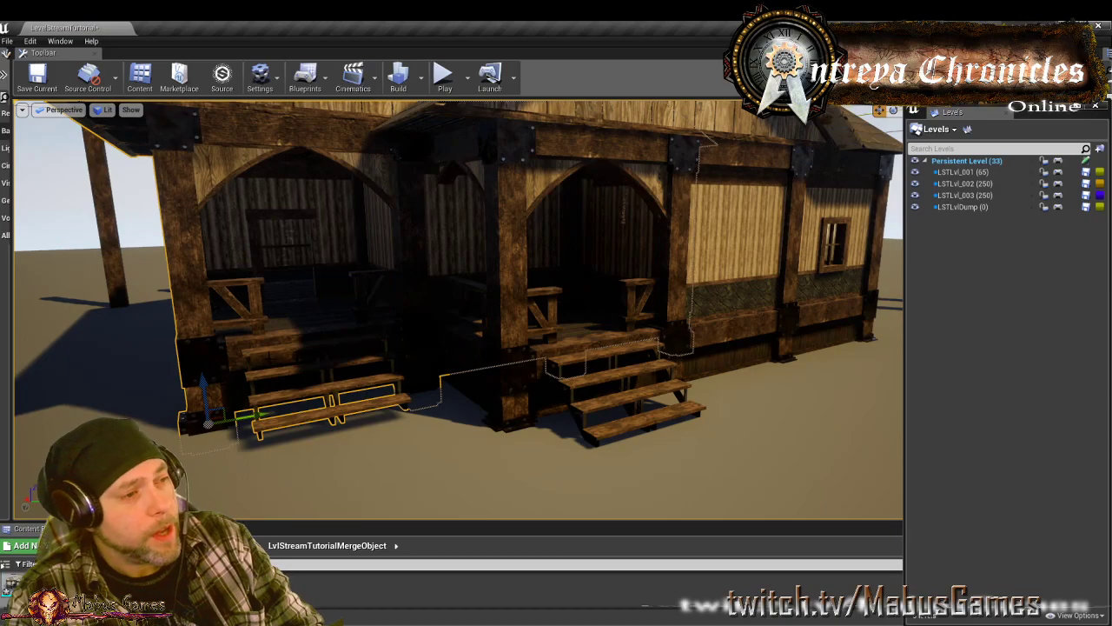
key("Delete")
Open the Building1 mesh for editing, show its simple collision, save the asset and close its editor
double_click(15, 585)
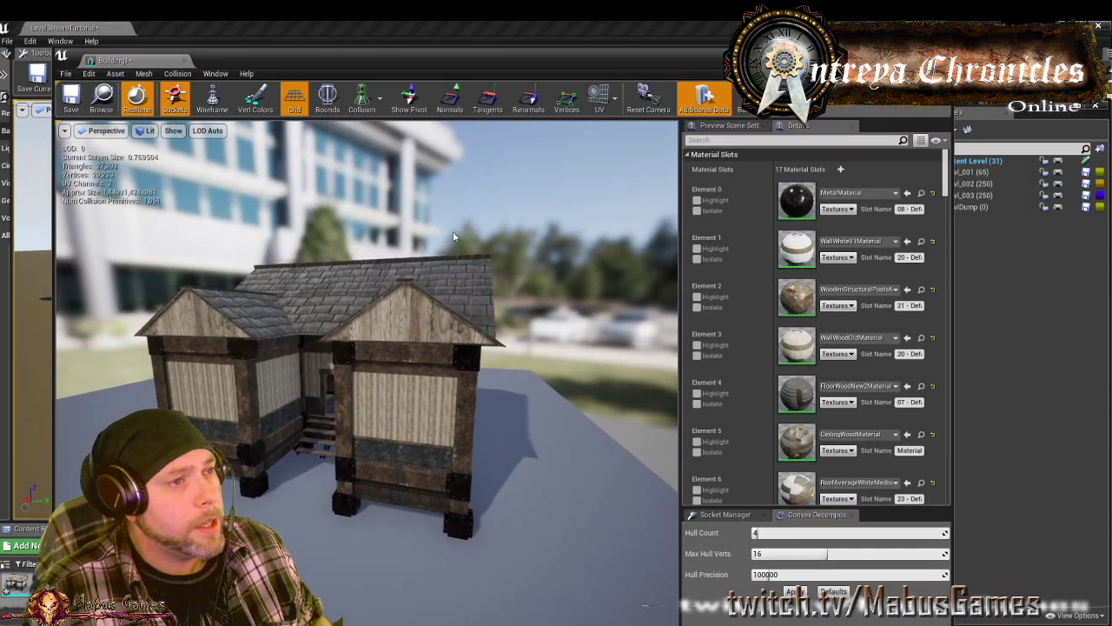
left_click(382, 106)
left_click(379, 131)
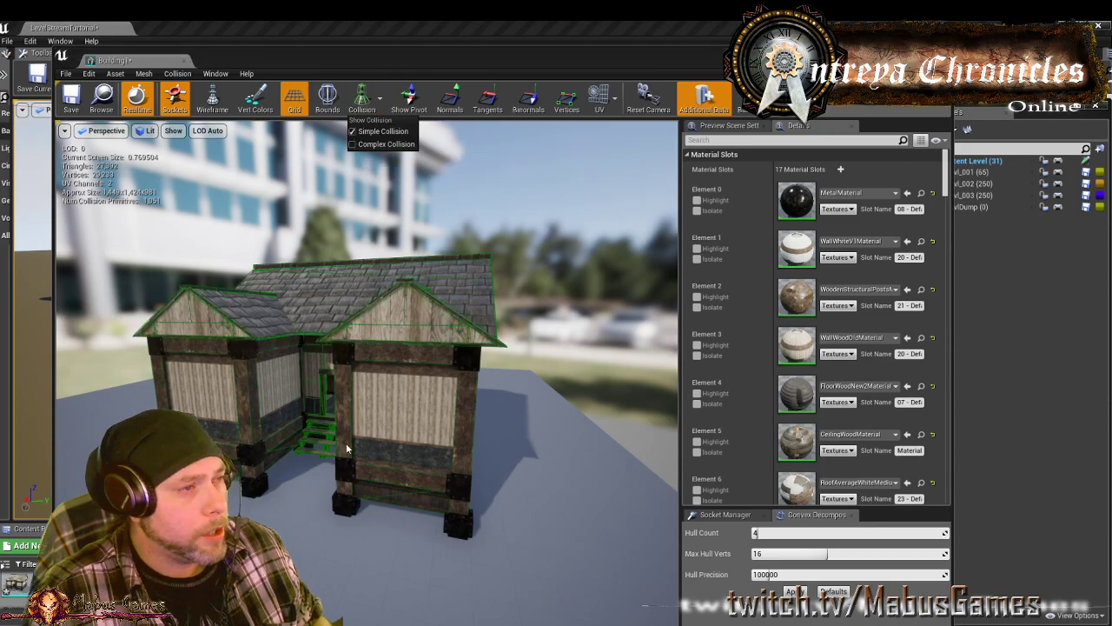
left_click(69, 101)
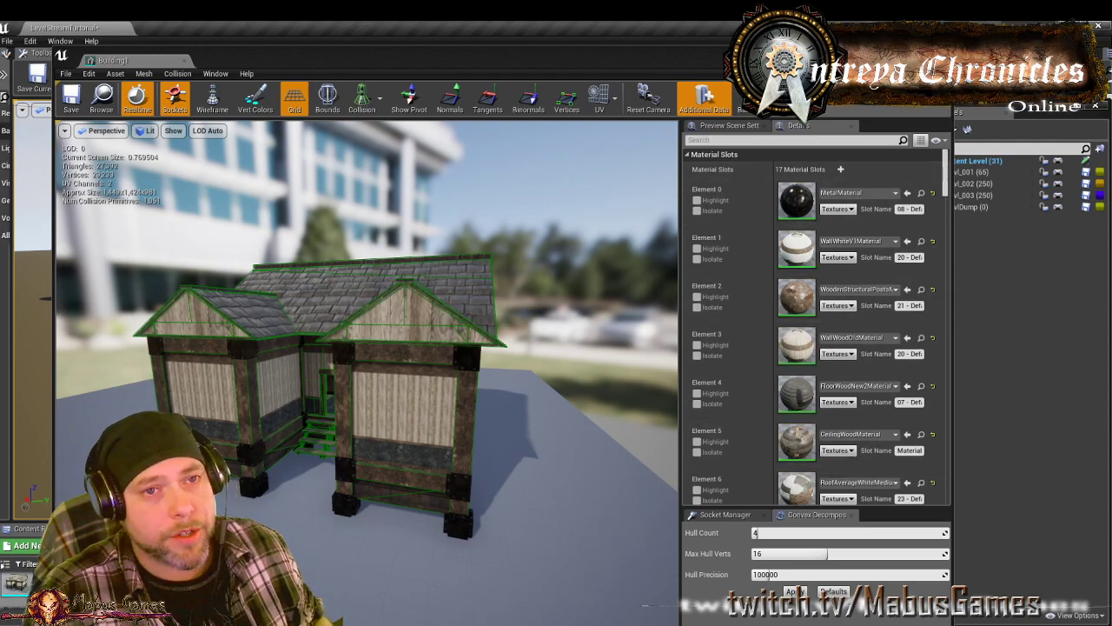
left_click(940, 54)
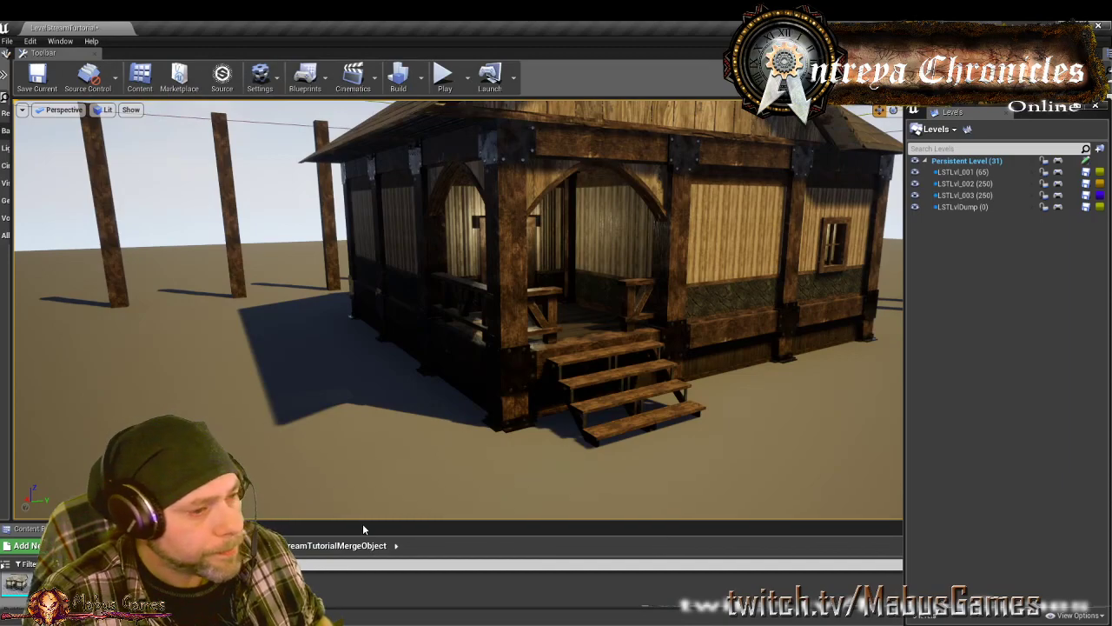
Play the level in the editor and display the scene rendering statistics with the console command stat scenerendering
left_click_drag(373, 521, 373, 534)
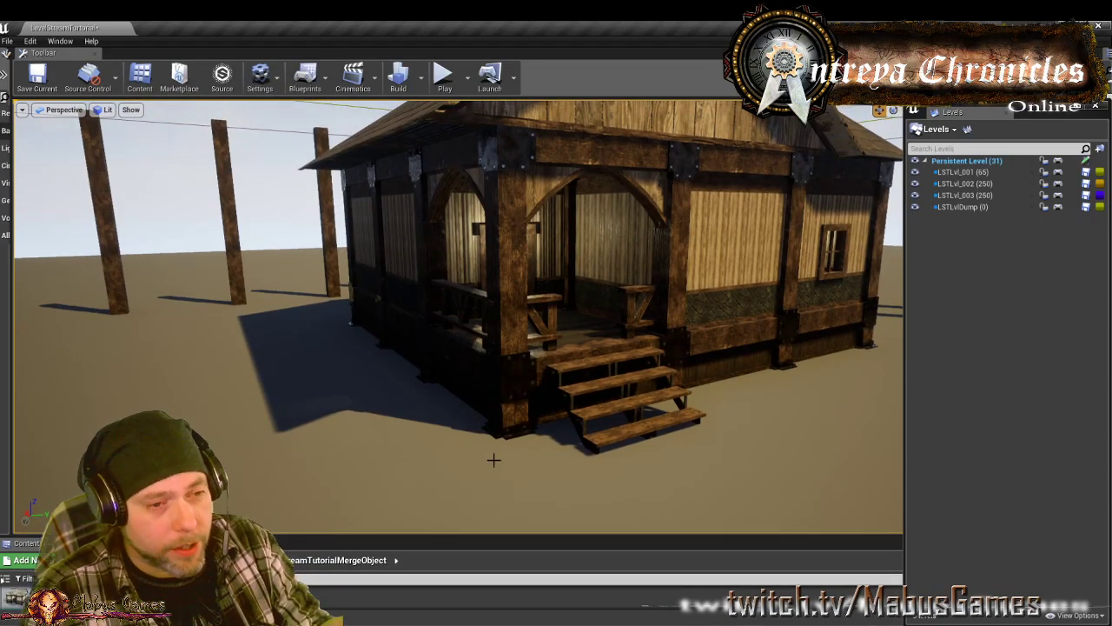
mouse_move(511, 478)
right_mouse_down()
mouse_move(747, 477)
mouse_move(511, 477)
right_mouse_up()
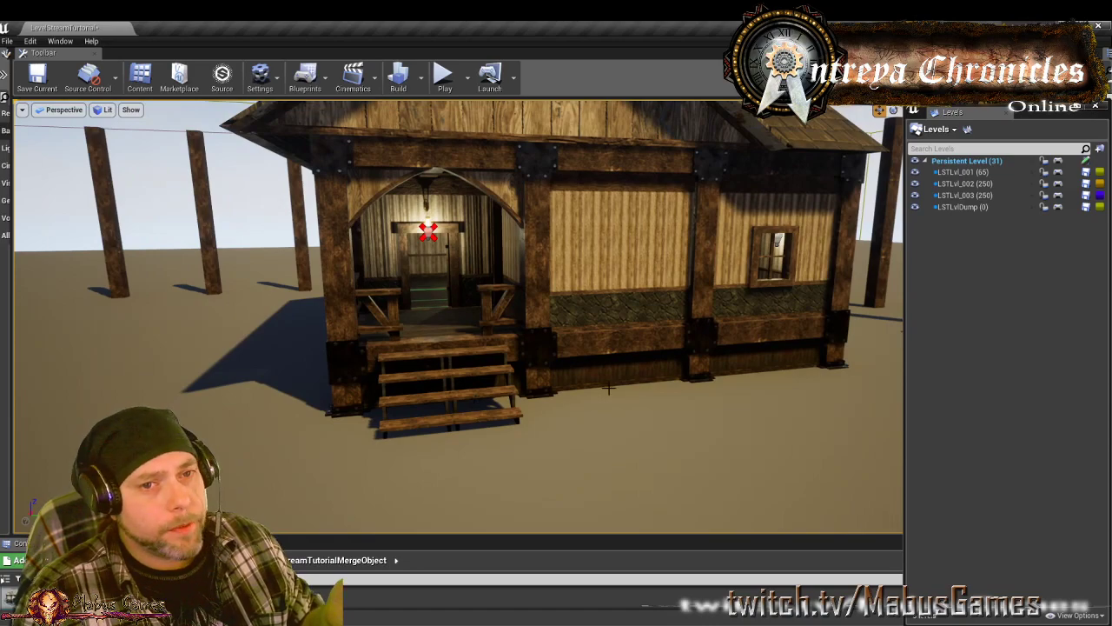
left_click(455, 78)
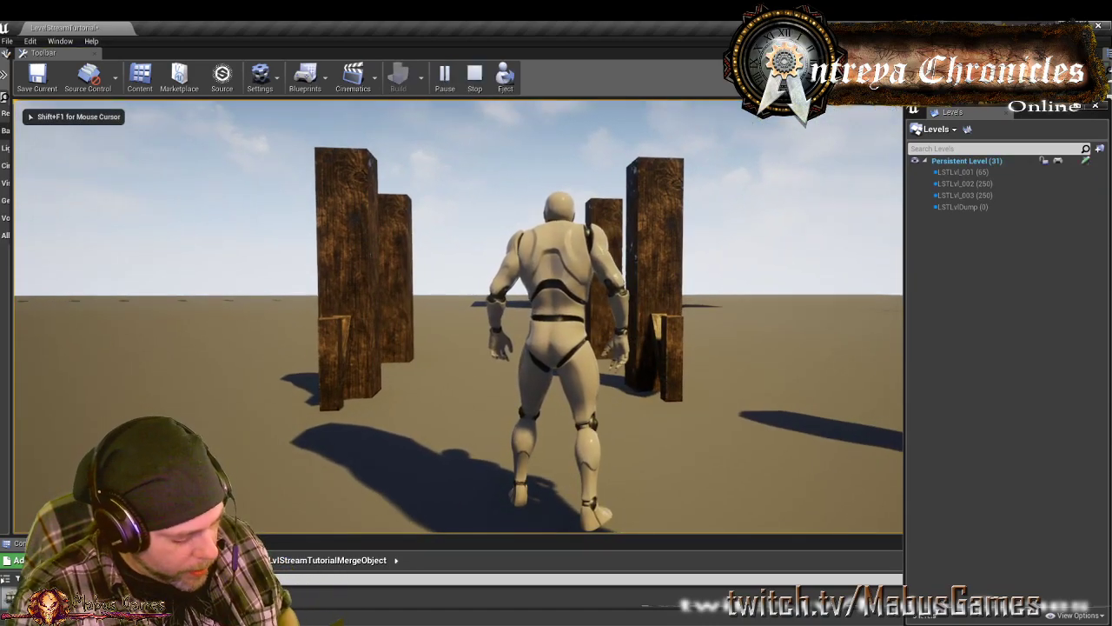
key("shift+F1")
key("grave")
type("stat")
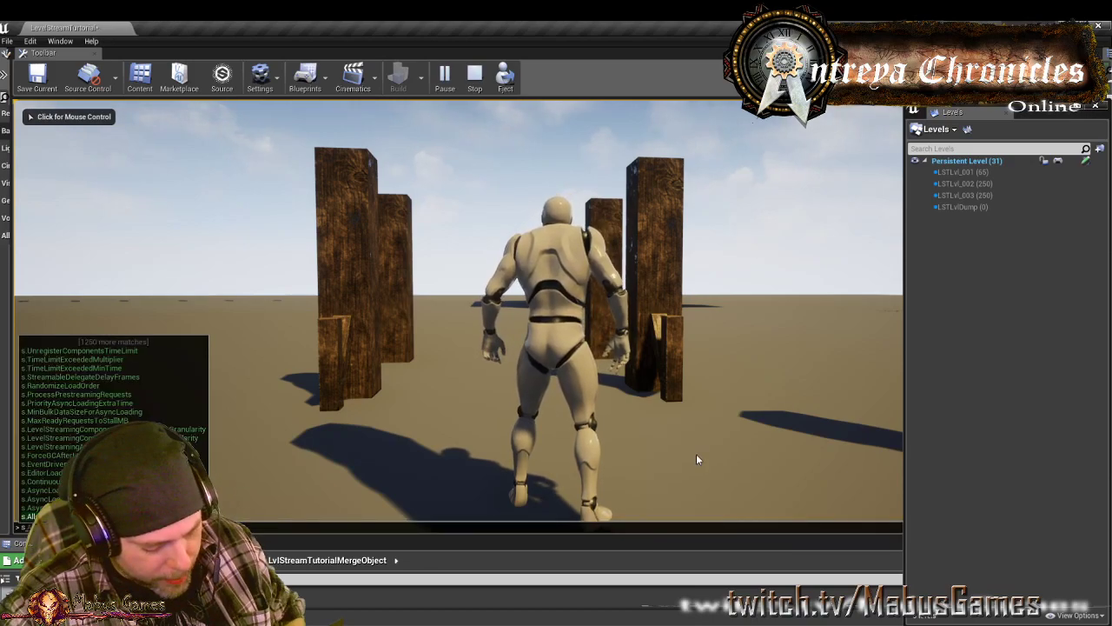
type(" scene")
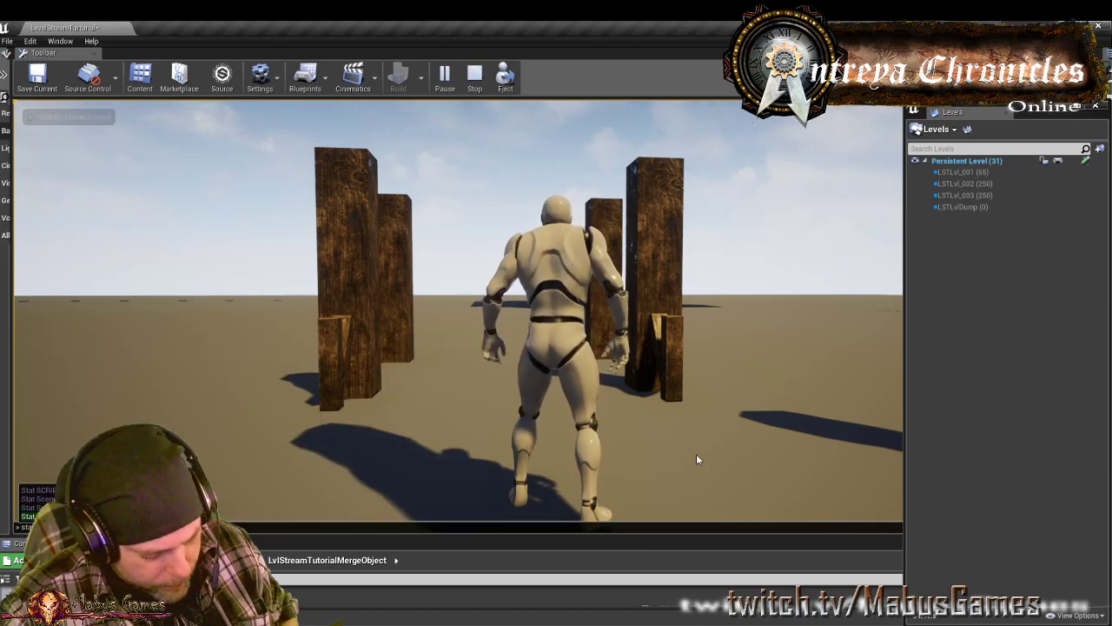
type("rendering")
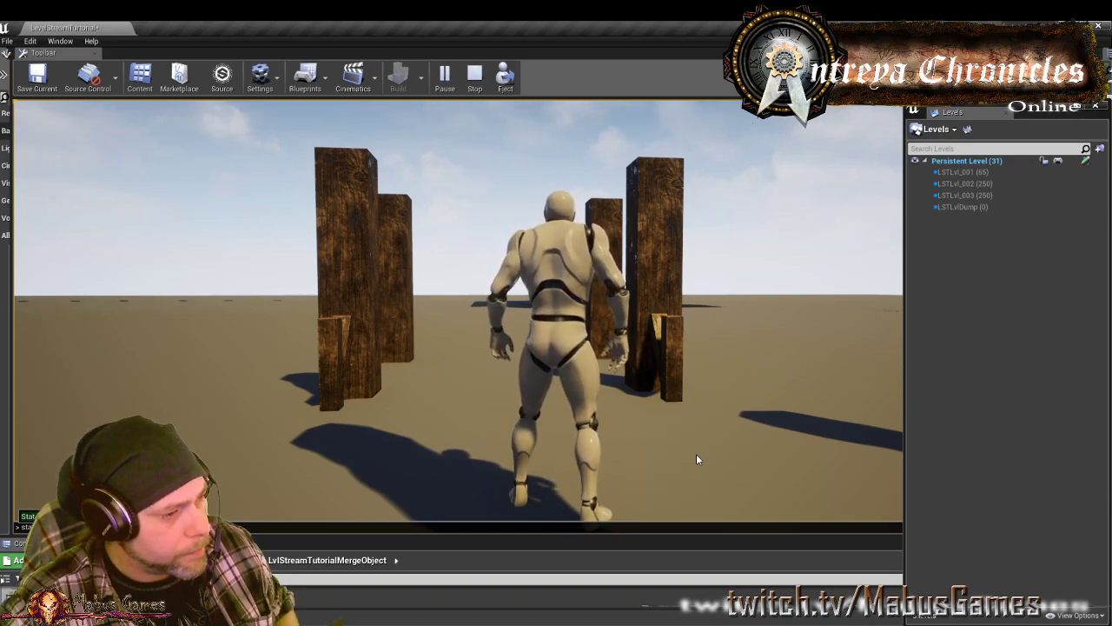
key("Return")
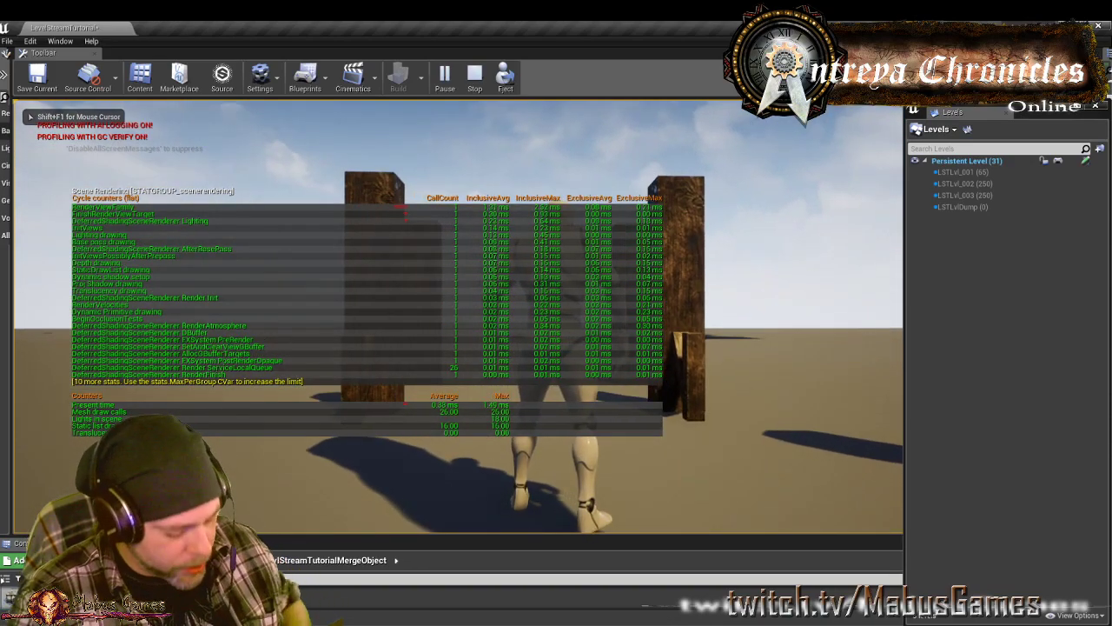
Walk the character around near the house to compare the mesh draw calls, and end the play session
key("w")
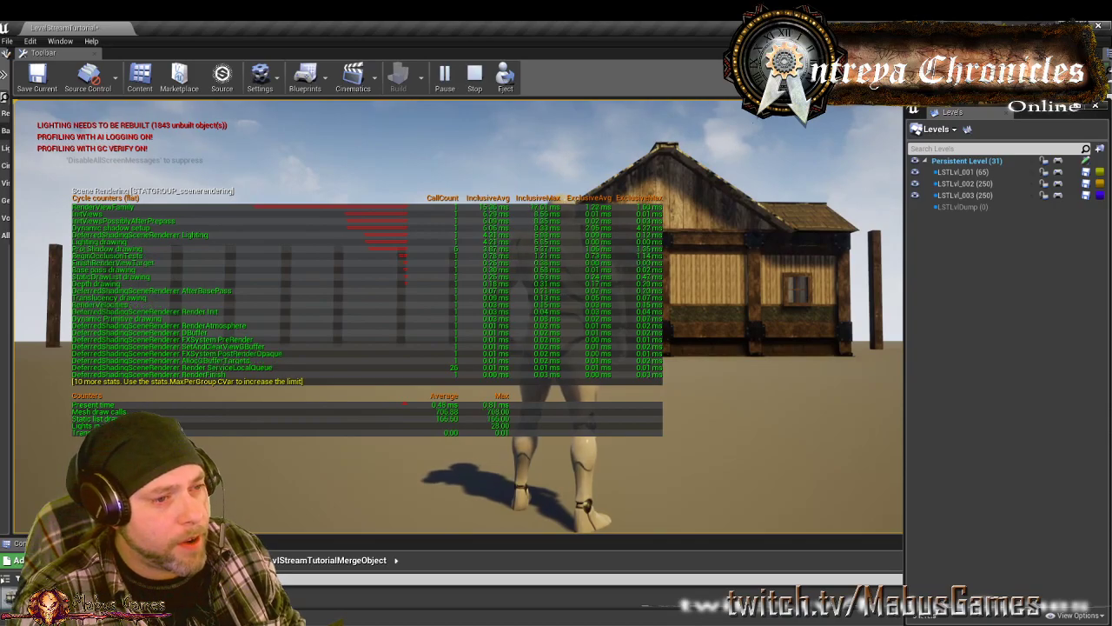
key("w")
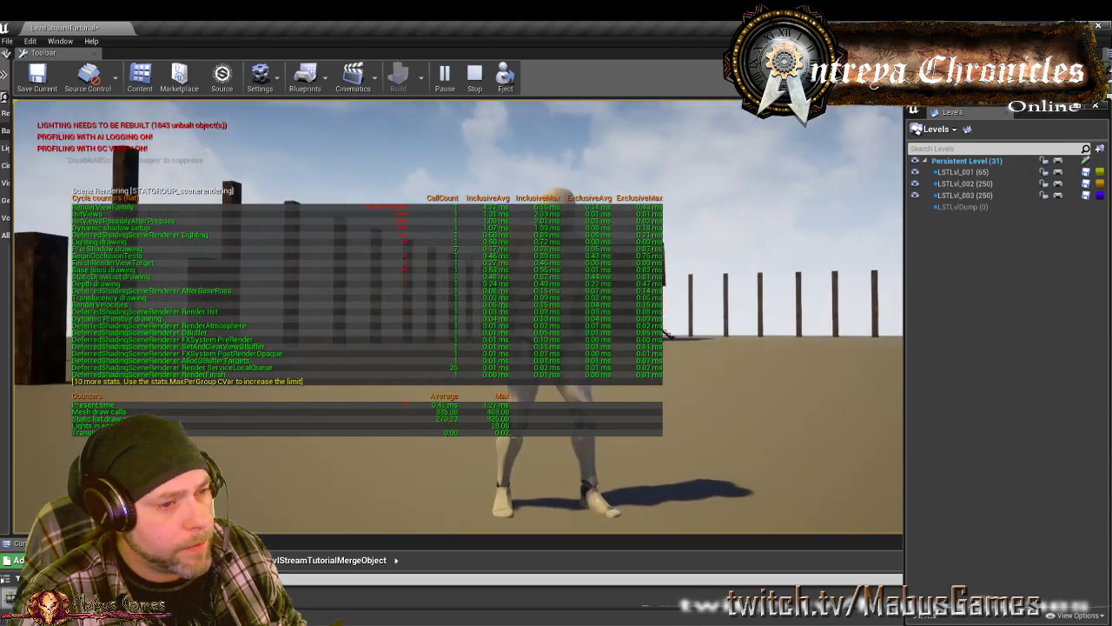
key("s")
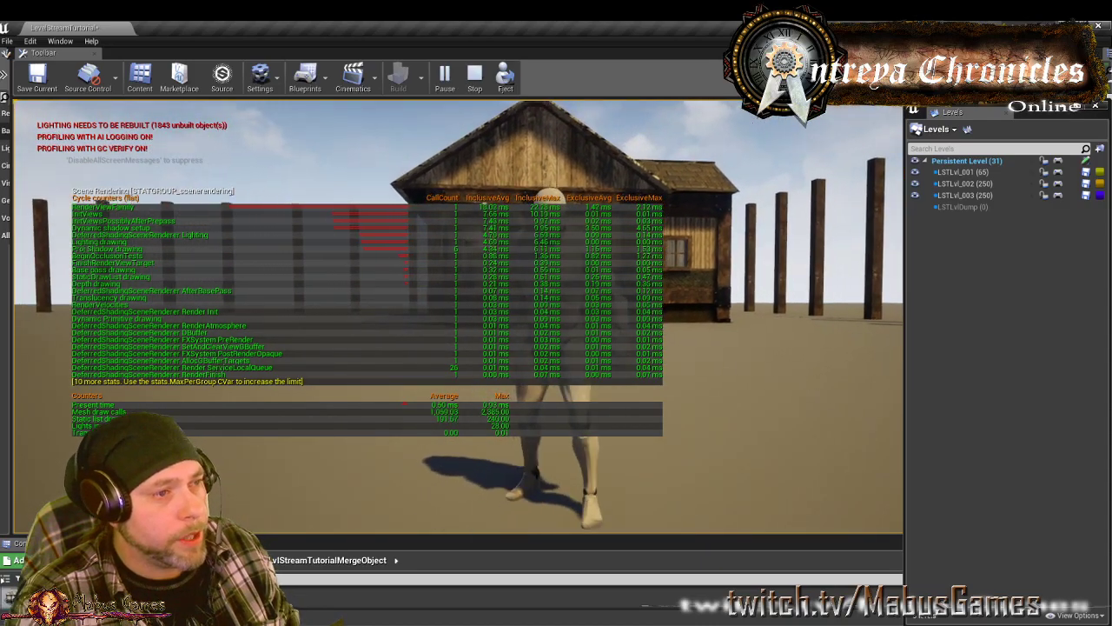
key("Escape")
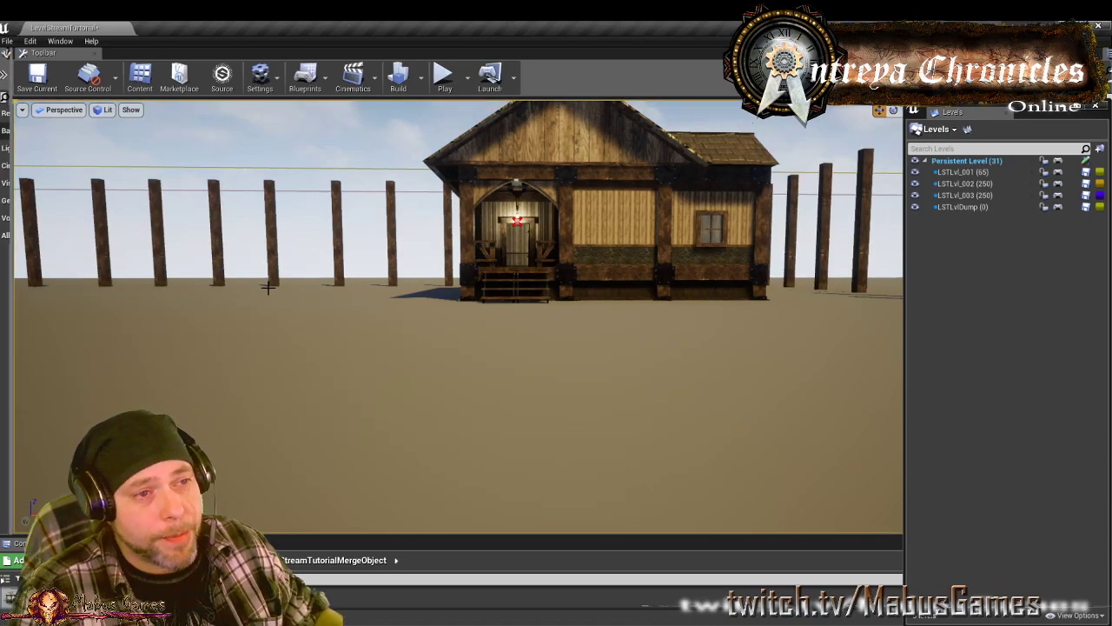
Examine the hanging lights and grouped doors on the porch and inside the house
key("w")
right_click_drag(557, 436, 598, 430)
key("w")
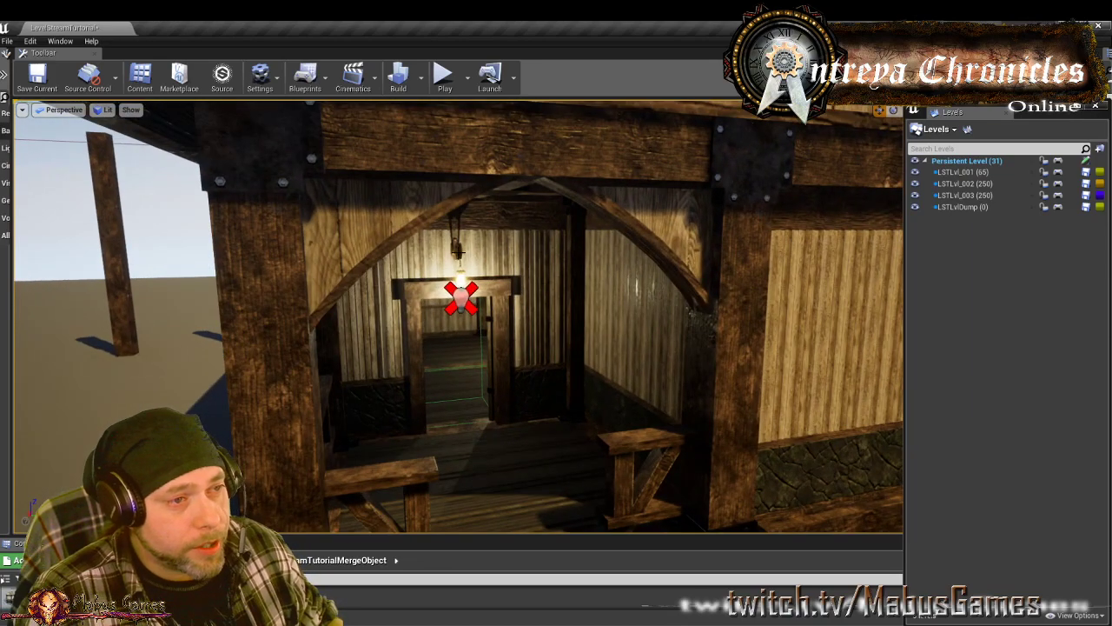
left_click(458, 252)
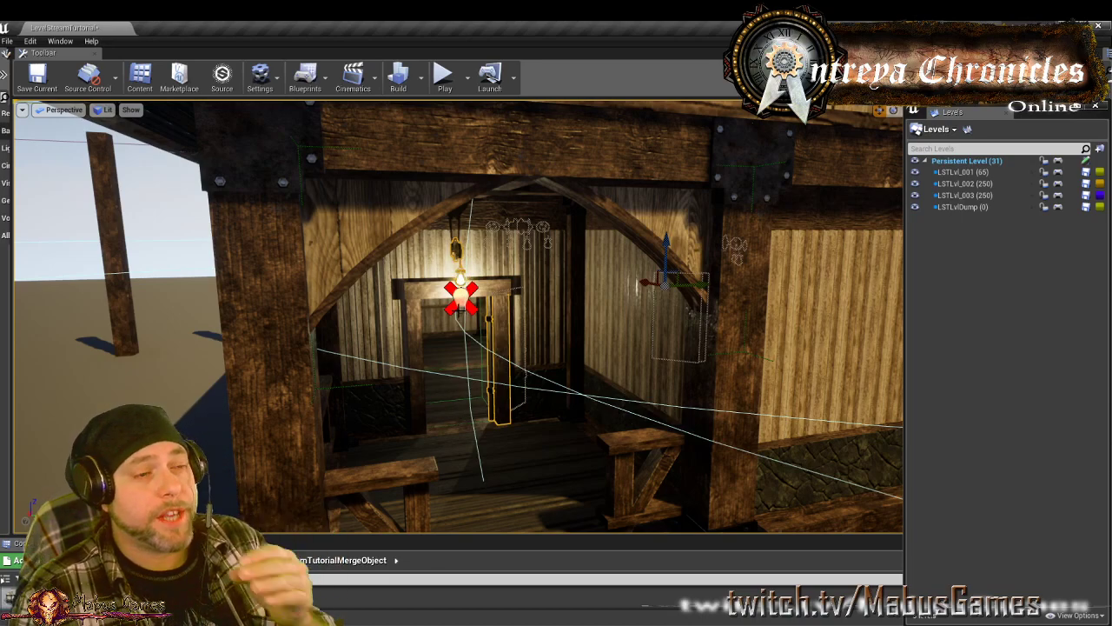
key("w")
right_click_drag(554, 314, 695, 319)
right_click_drag(591, 439, 573, 438)
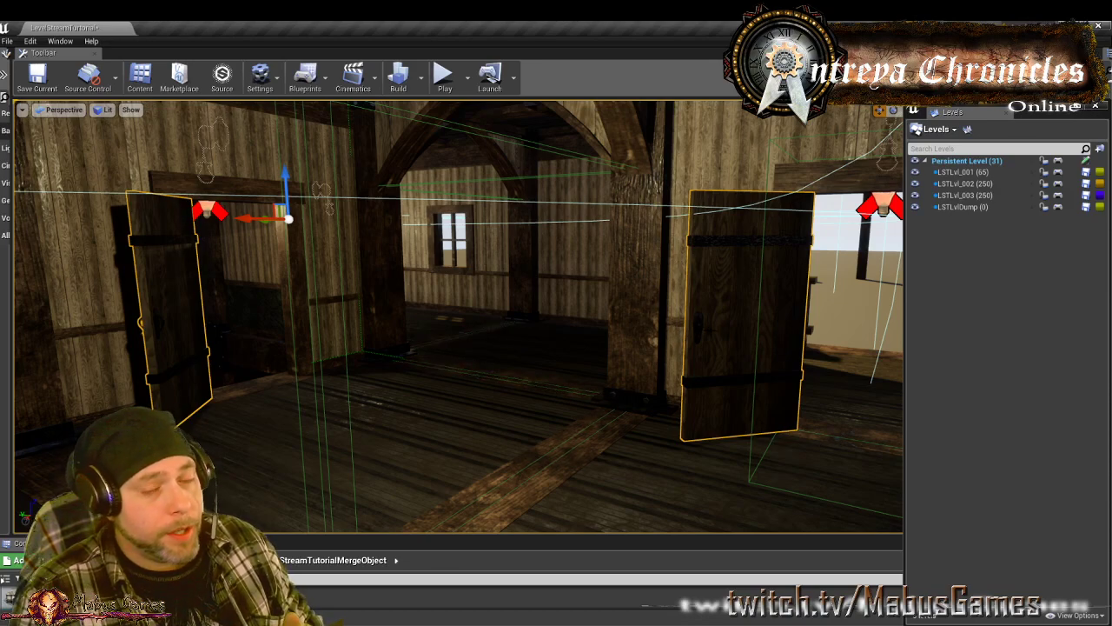
right_click_drag(284, 278, 365, 278)
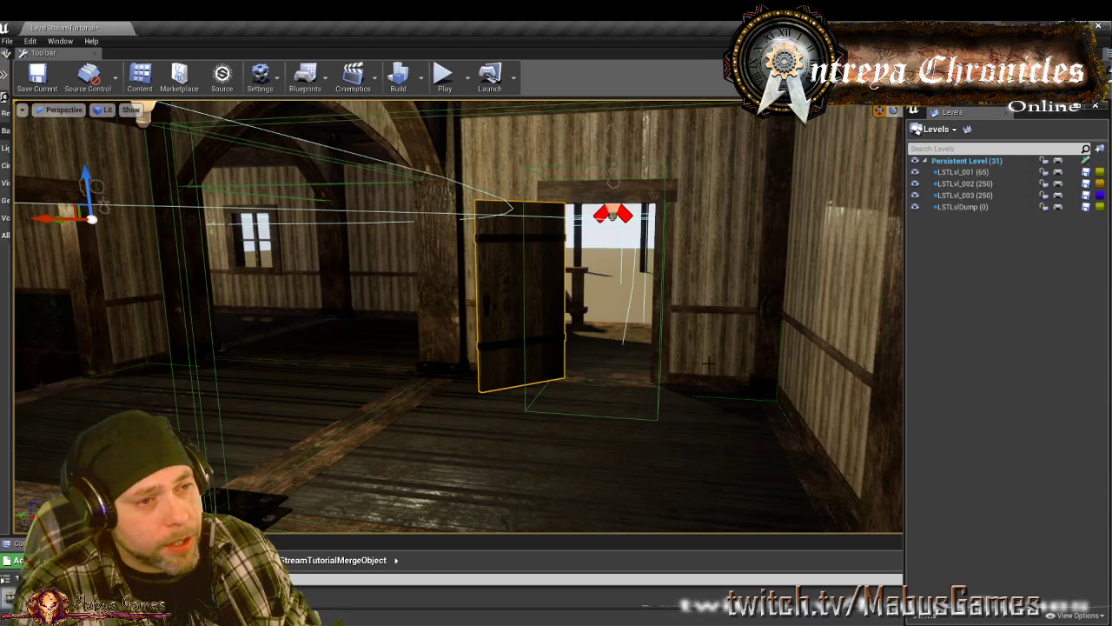
right_click_drag(284, 278, 113, 278)
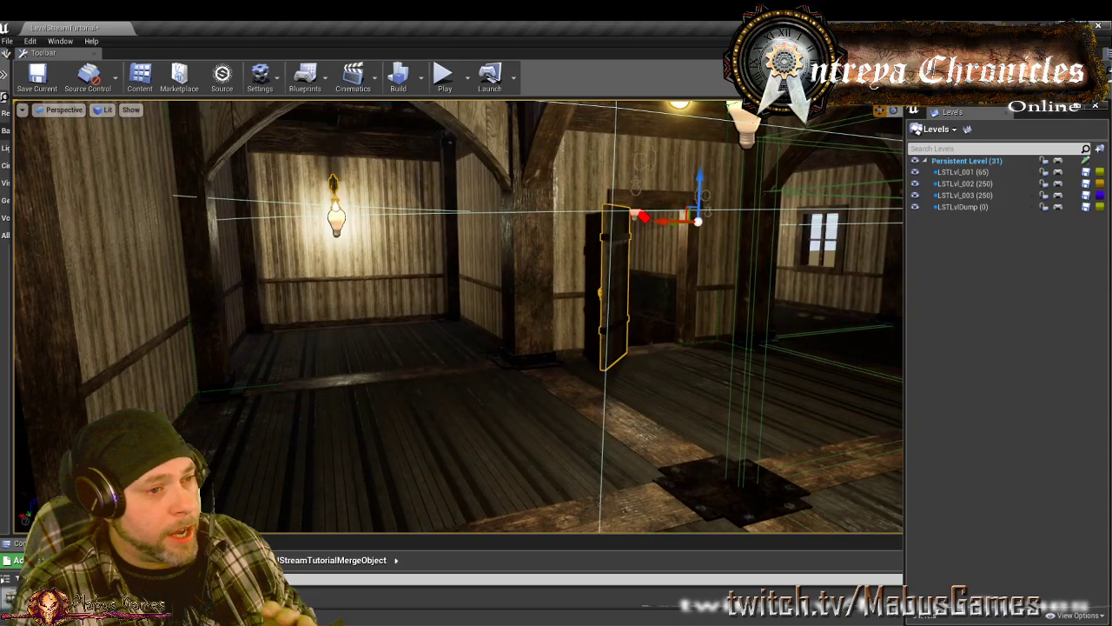
mouse_move(536, 430)
right_mouse_down()
mouse_move(887, 434)
mouse_move(554, 435)
right_mouse_up()
key("w")
key("s")
key("e")
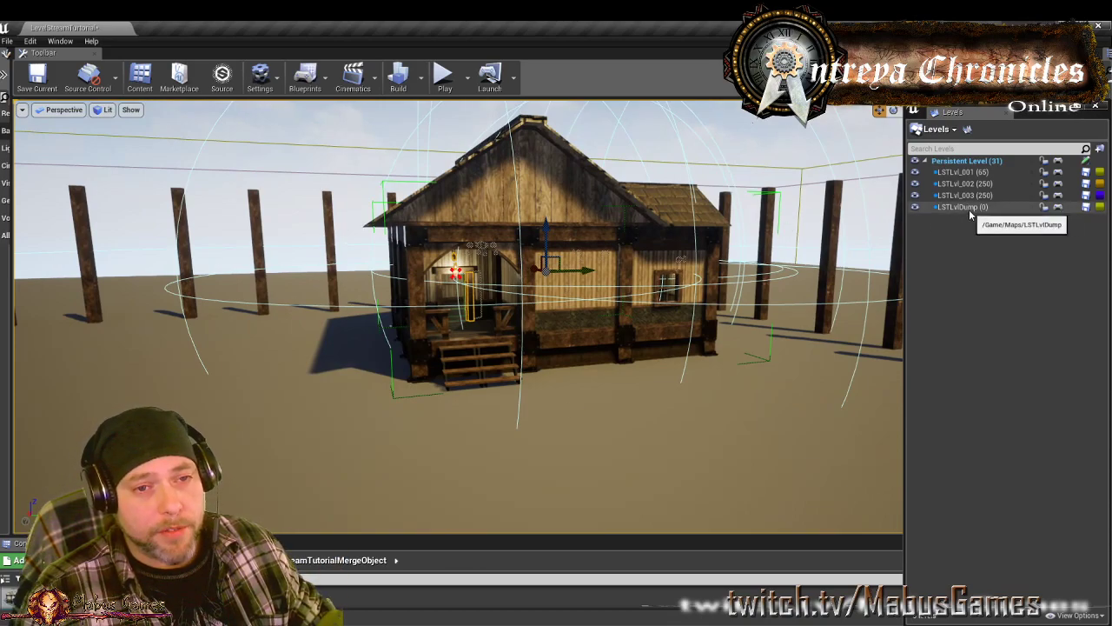
Make LSTLvlDump the current level and move the whole grouped modular house from LSTLvl_002 into it
double_click(965, 209)
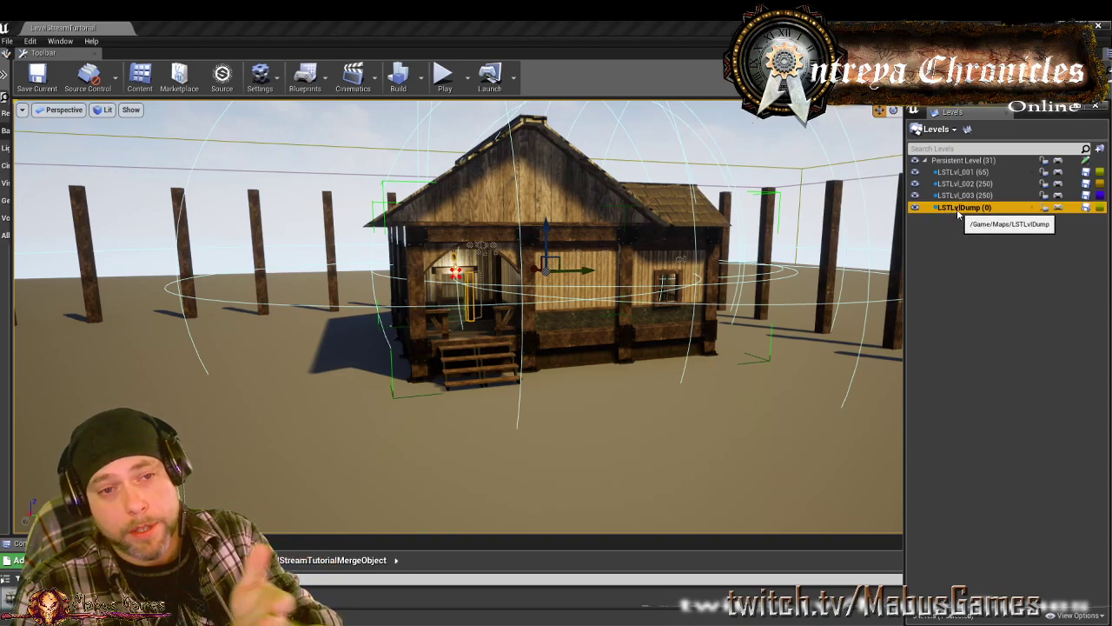
left_click(530, 193)
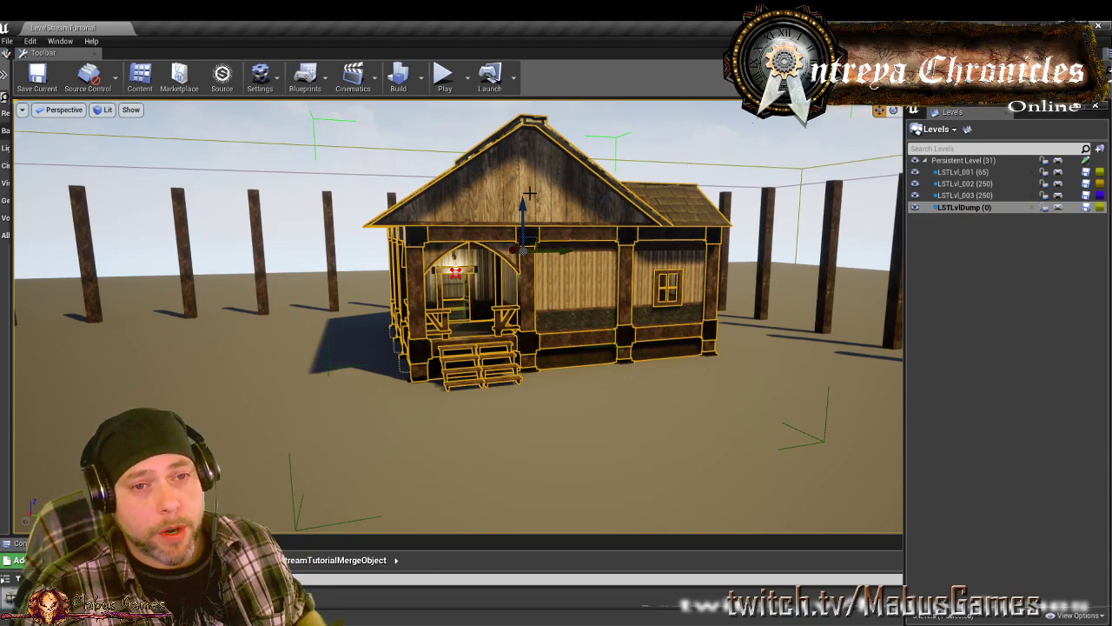
right_click(530, 194)
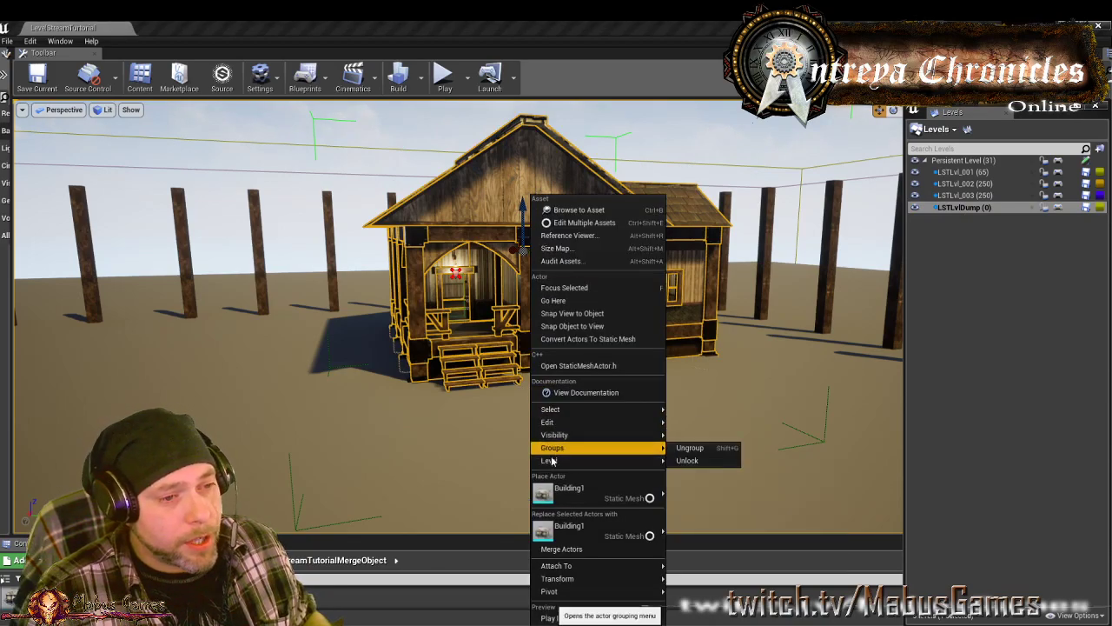
mouse_move(568, 465)
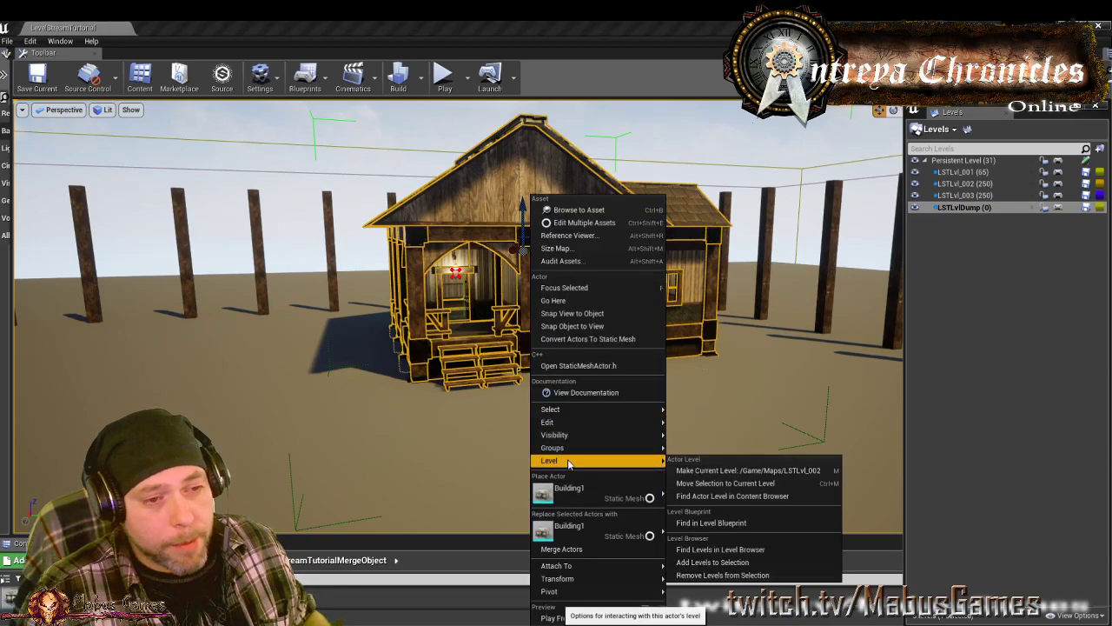
left_click(737, 485)
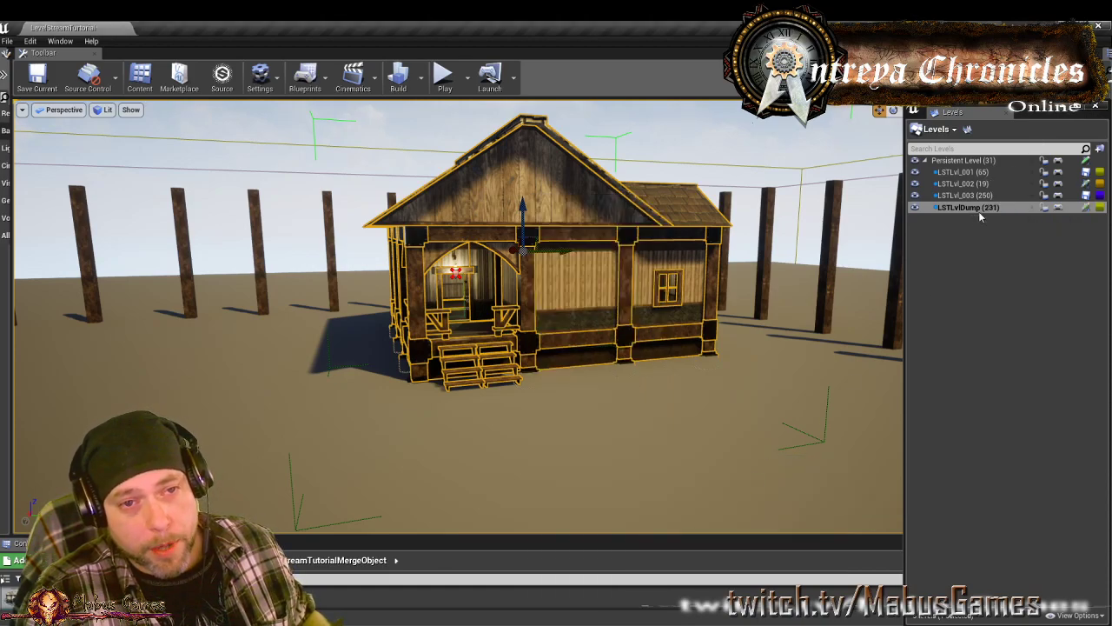
Make LSTLvl_002 the current level and place the merged Building1 mesh in it near the modular house's porch
key("w")
right_click_drag(754, 329, 770, 329)
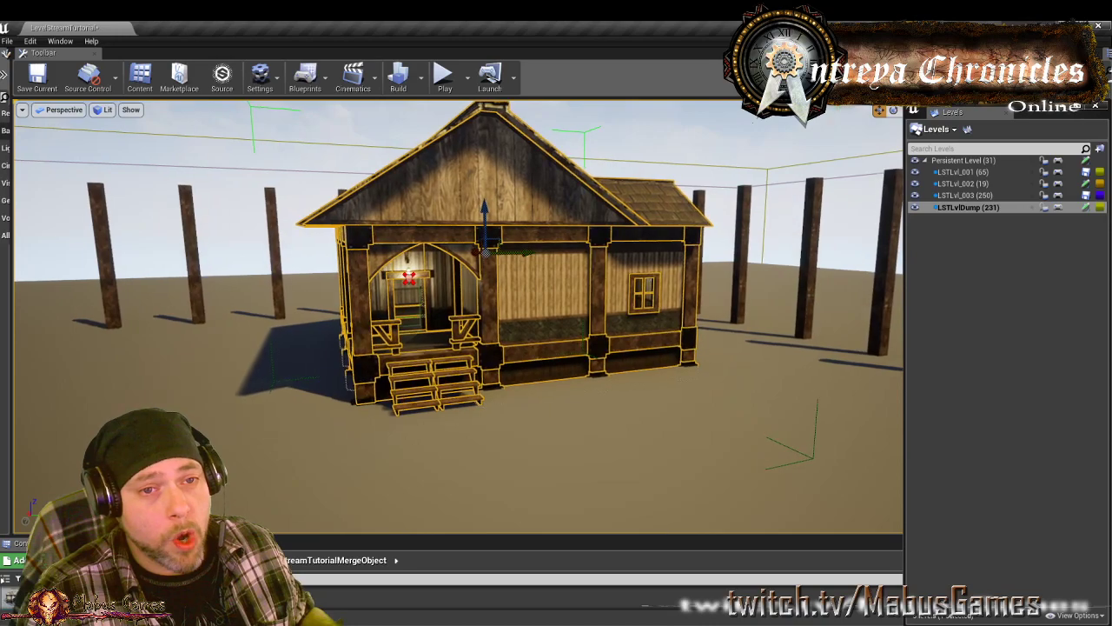
double_click(970, 184)
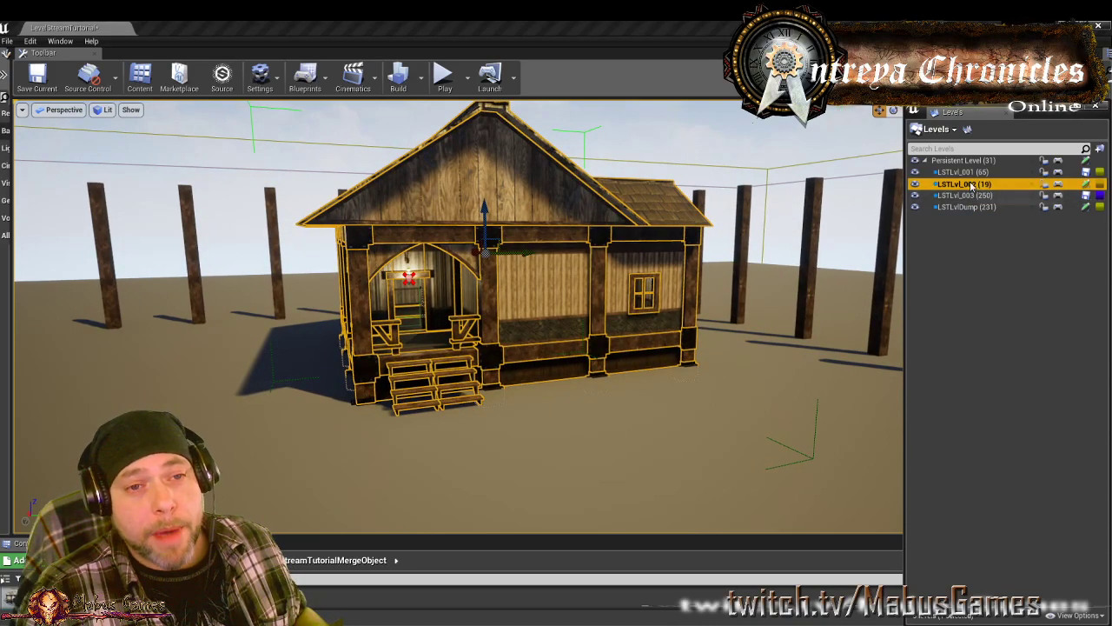
right_click_drag(608, 348, 487, 355)
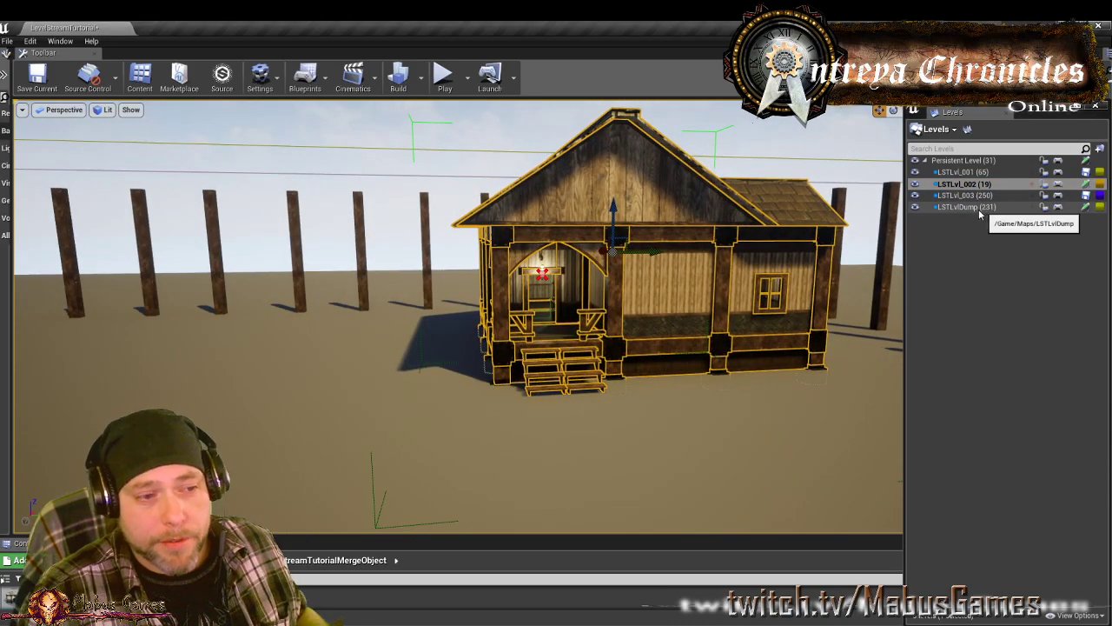
right_click_drag(582, 402, 548, 418)
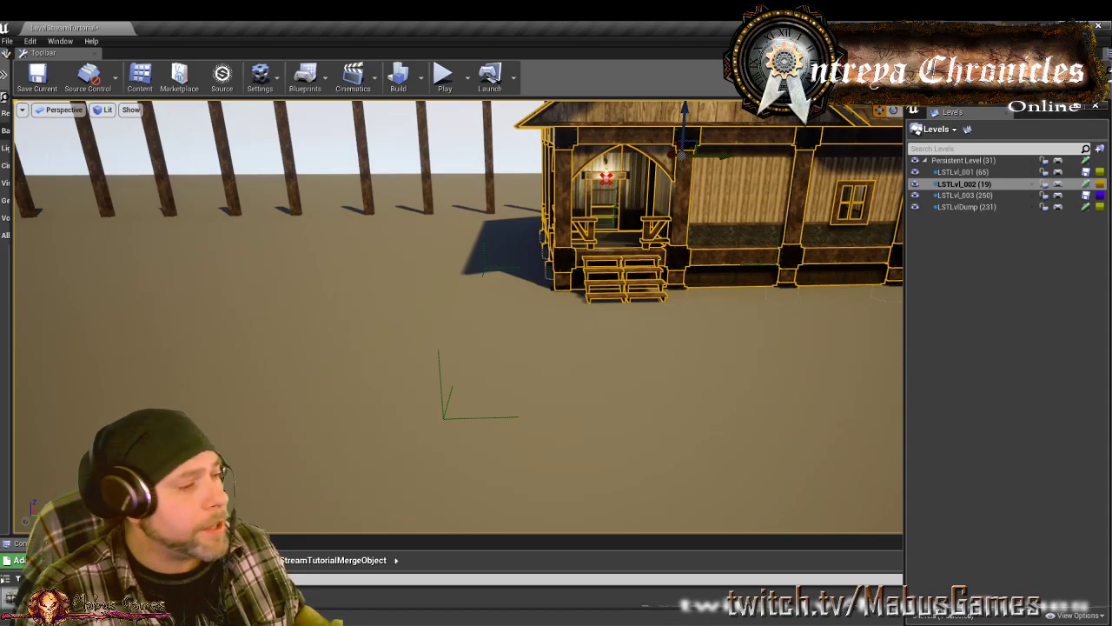
left_click_drag(365, 604, 505, 366)
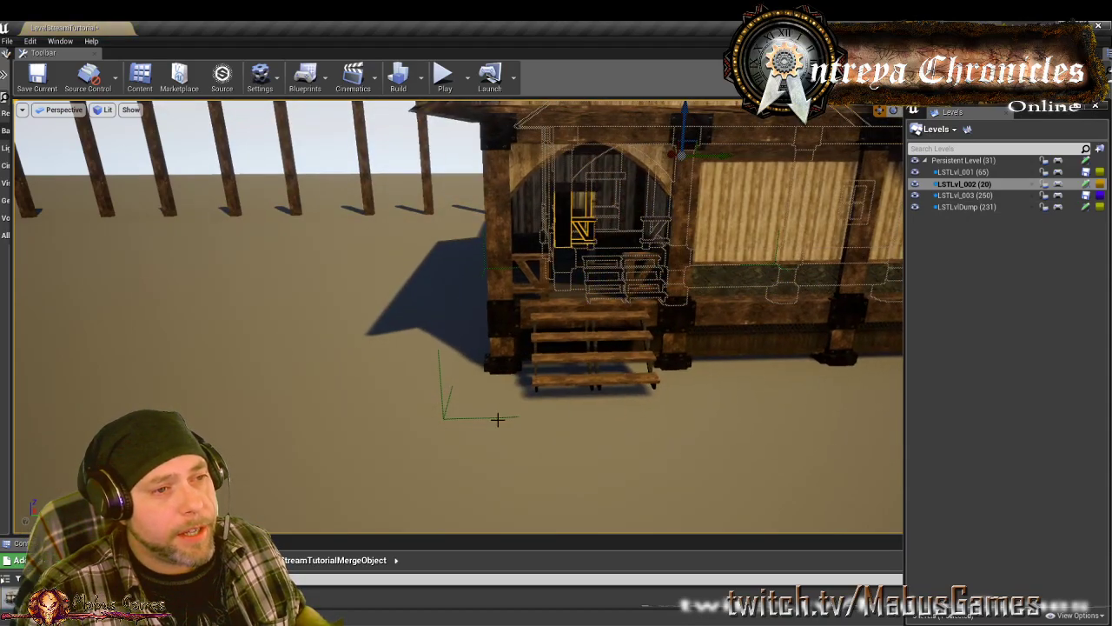
Move the merged building horizontally until it roughly overlays the modular house, using the top view for the final shift
right_click_drag(498, 420, 519, 430)
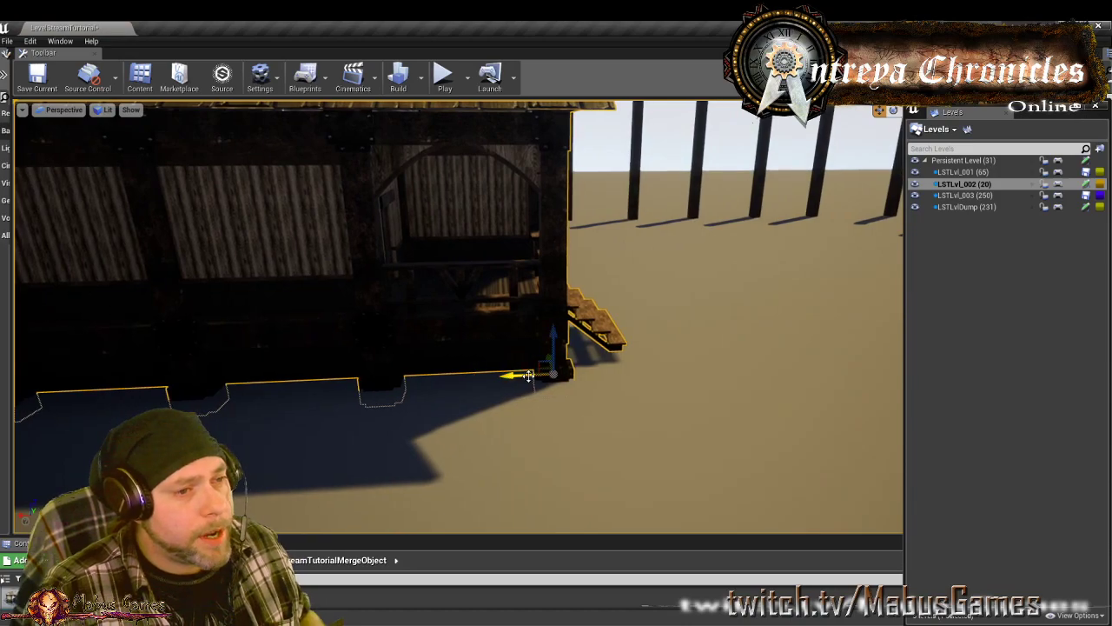
left_click_drag(529, 376, 229, 384)
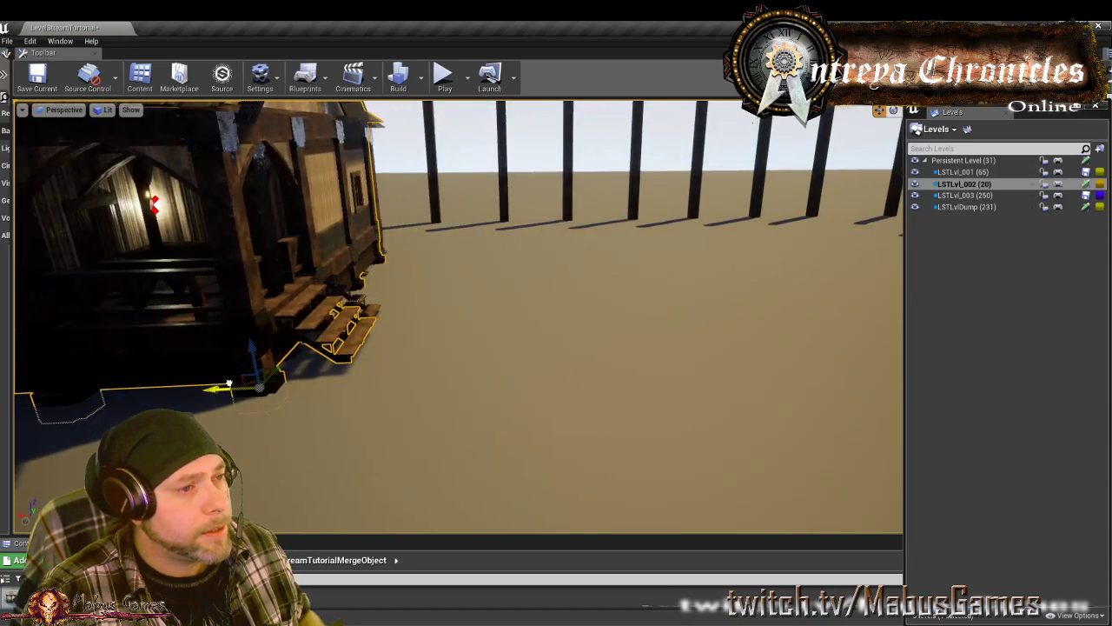
left_click(61, 110)
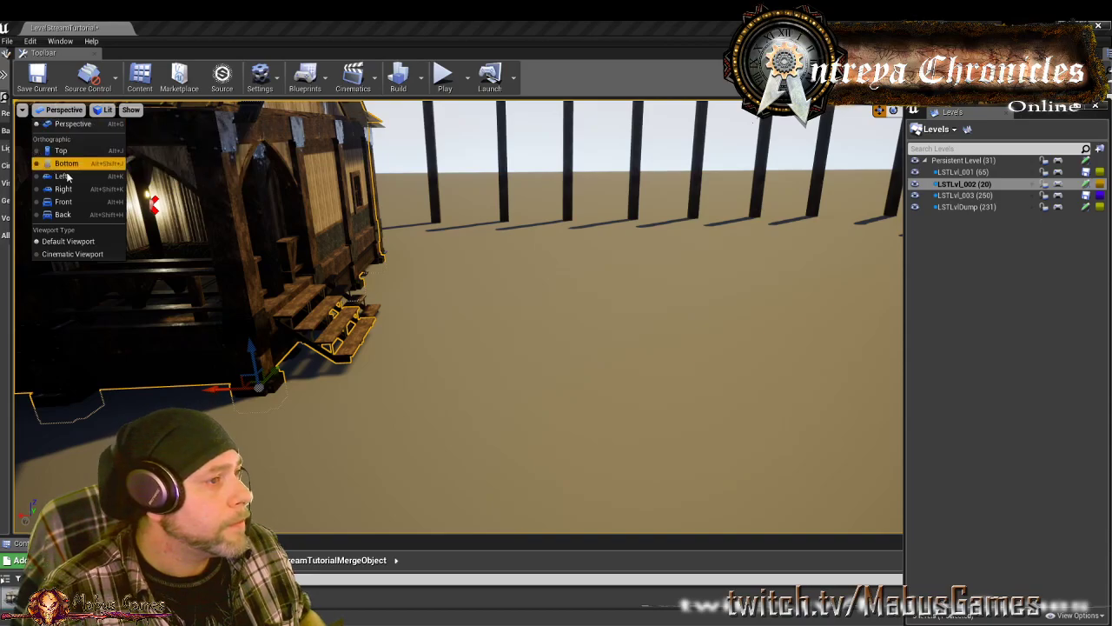
left_click(59, 150)
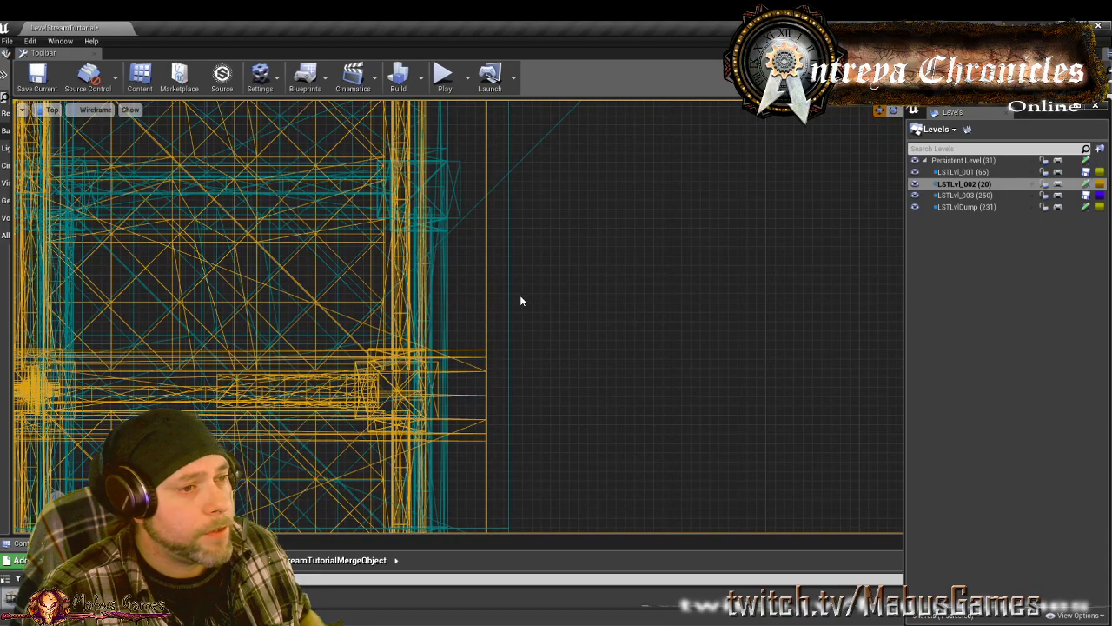
scroll(521, 300, "down", 10)
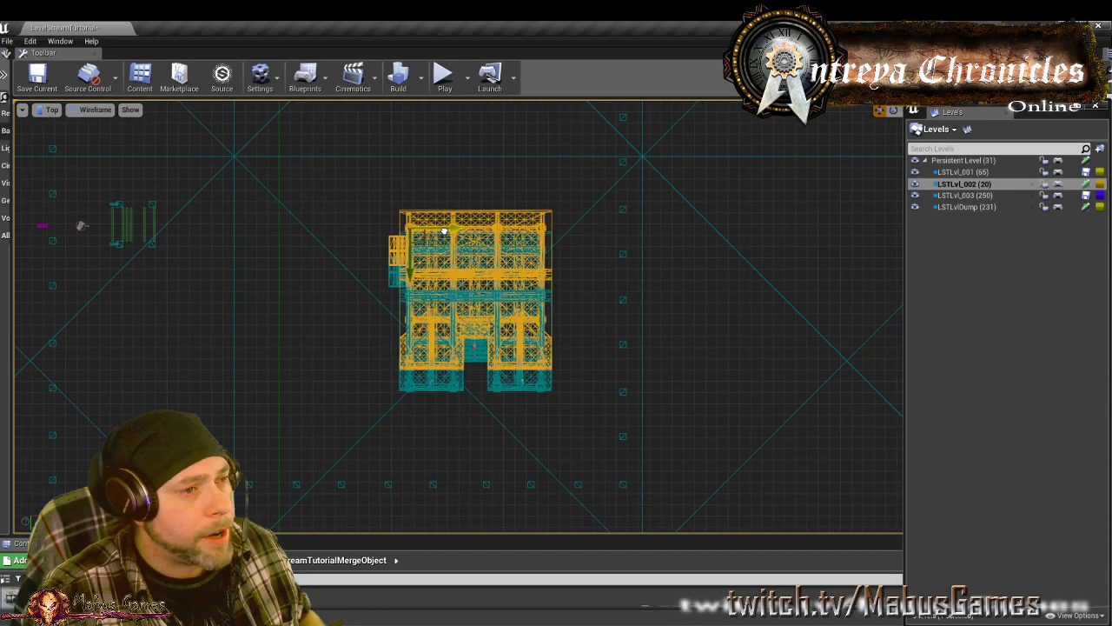
left_click_drag(408, 263, 407, 284)
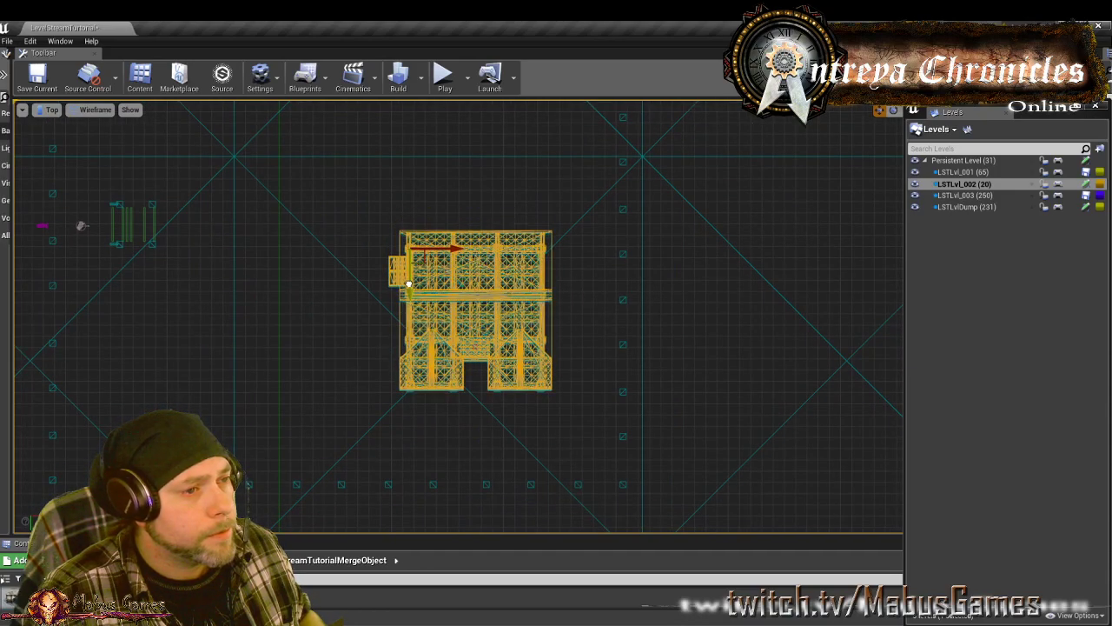
Set the merged building's pivot offset beside its roof corner and align that corner with the modular house's in the top view
scroll(561, 233, "up", 10)
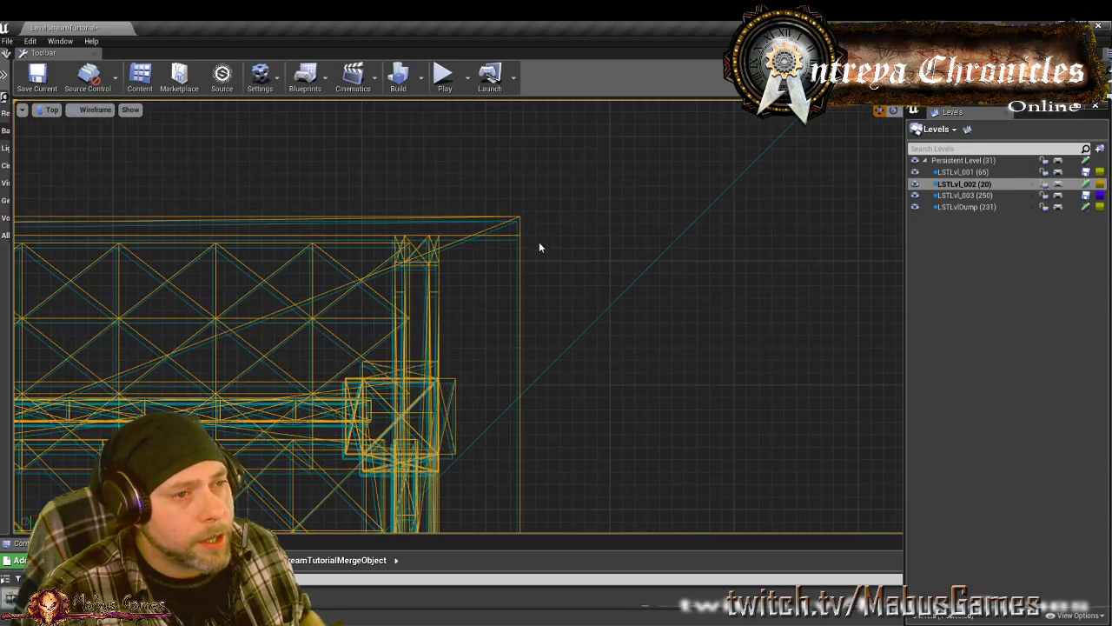
scroll(533, 239, "up", 1)
right_click(545, 228)
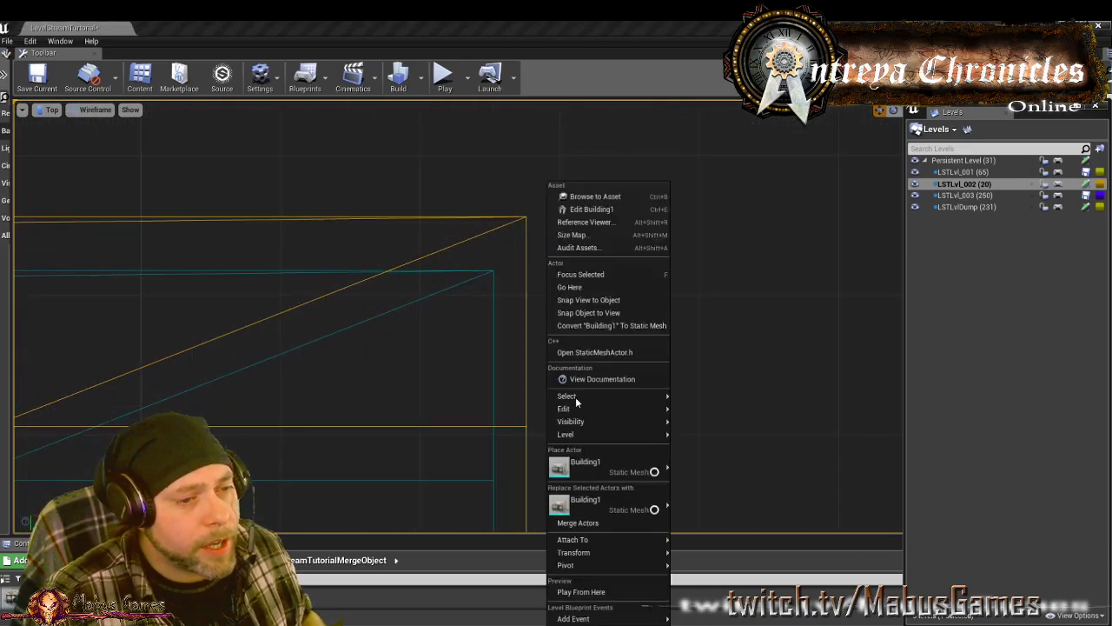
mouse_move(573, 567)
left_click(708, 589)
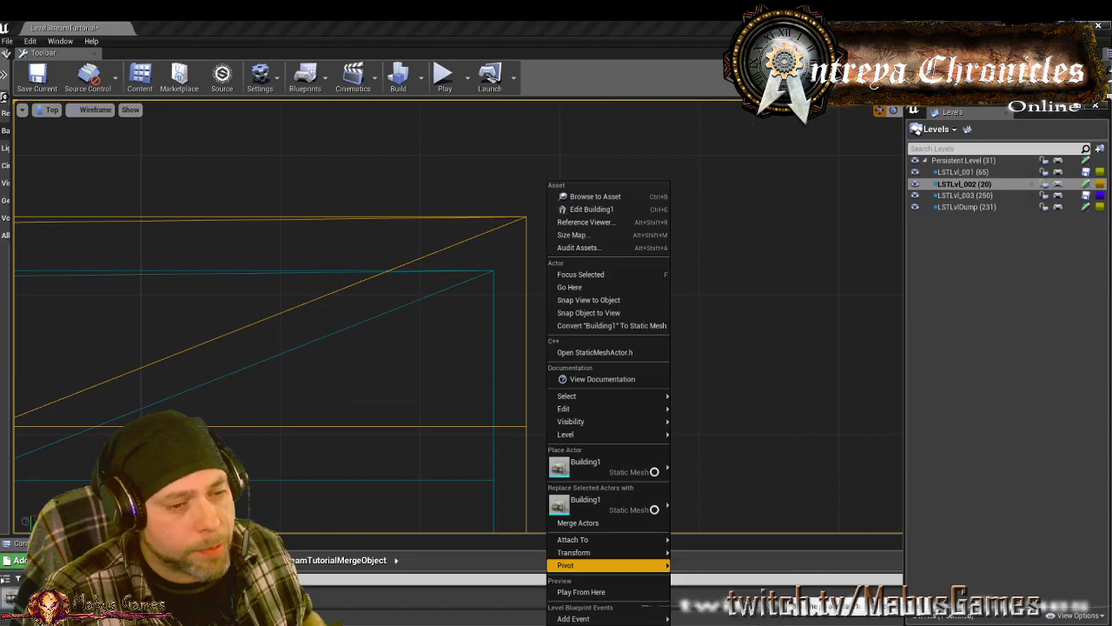
left_click_drag(578, 228, 547, 223)
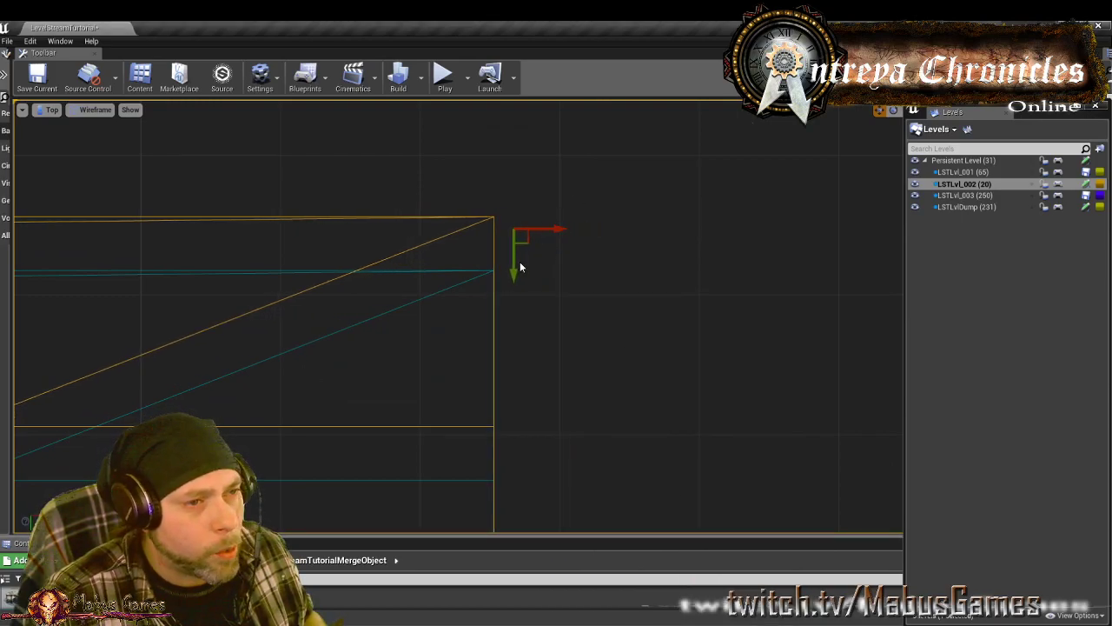
left_click_drag(520, 268, 514, 325)
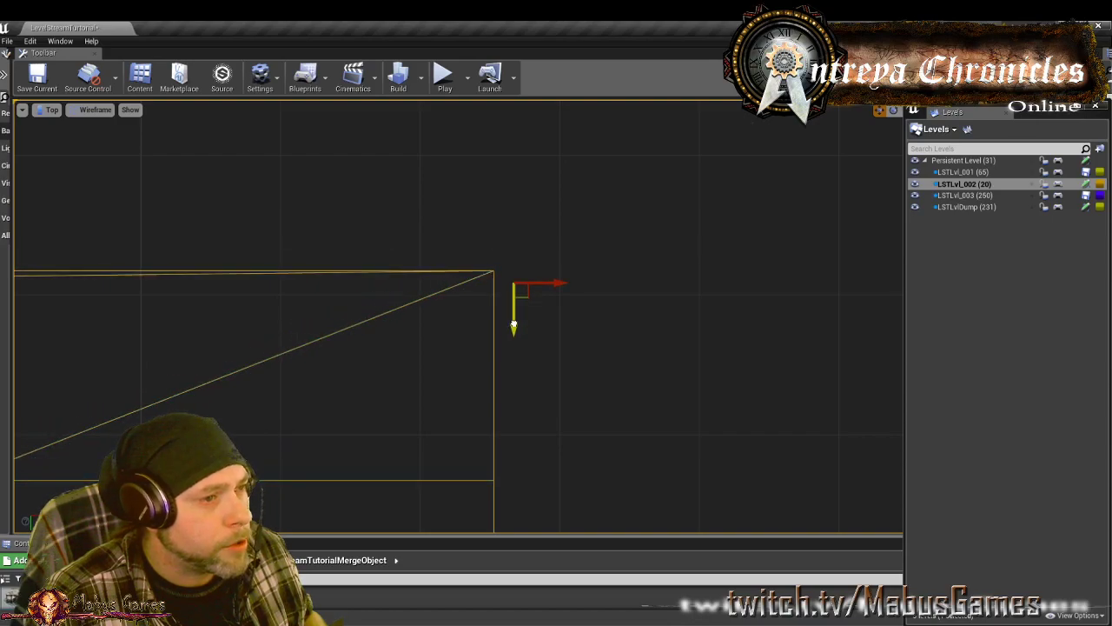
scroll(492, 296, "up", 1)
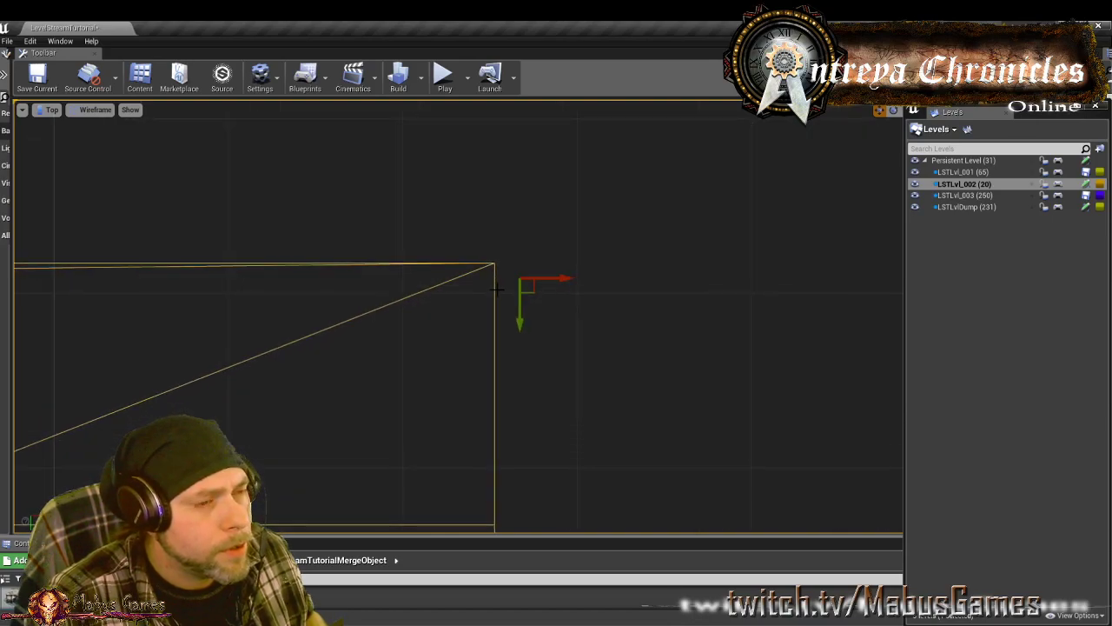
left_click_drag(547, 278, 546, 278)
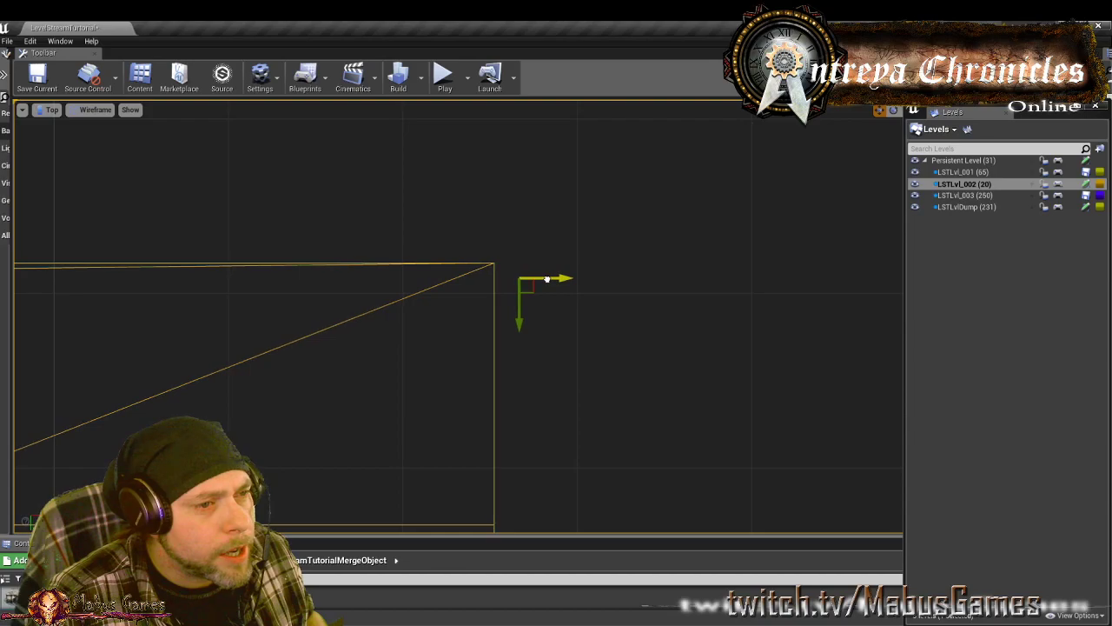
left_click_drag(519, 321, 520, 323)
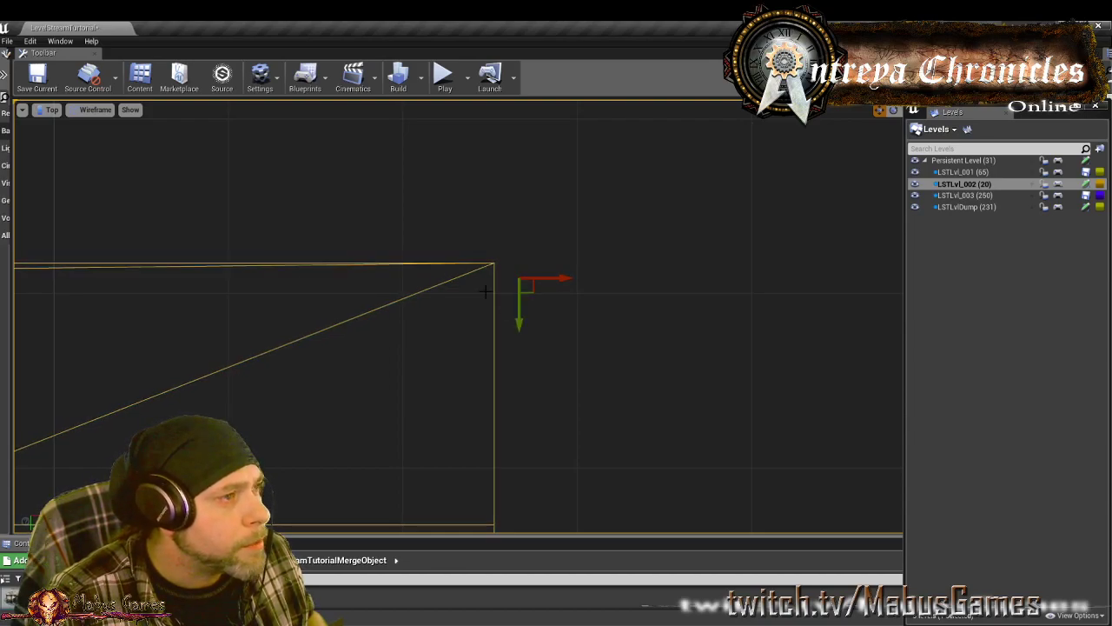
Lower the merged building in the left view until its foundation overlaps the modular house's foundation
left_click(48, 110)
left_click(54, 174)
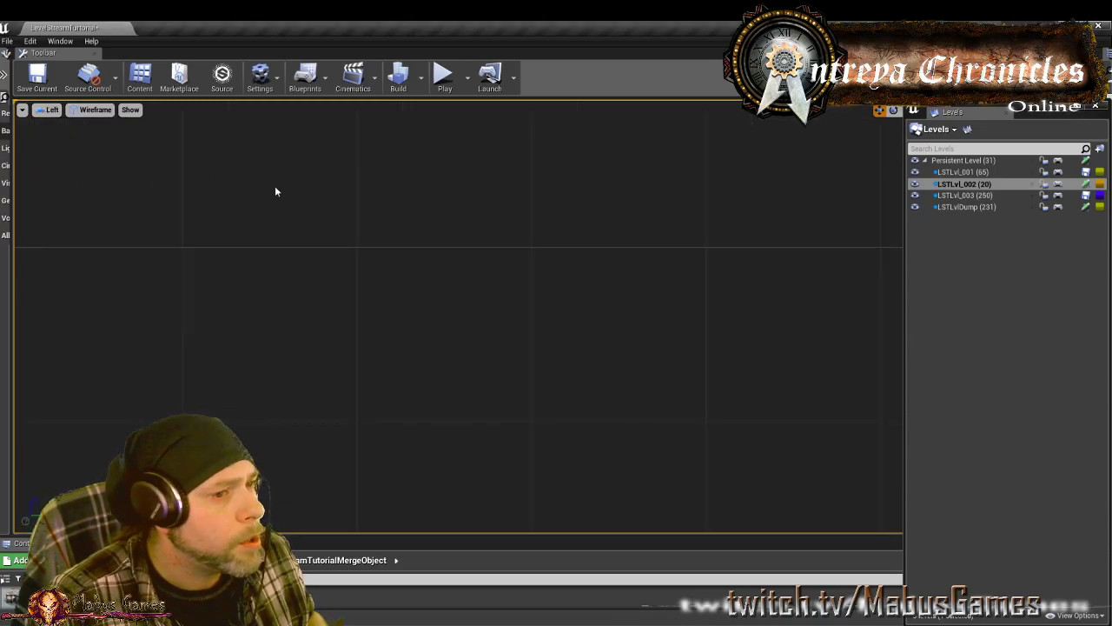
scroll(514, 238, "down", 20)
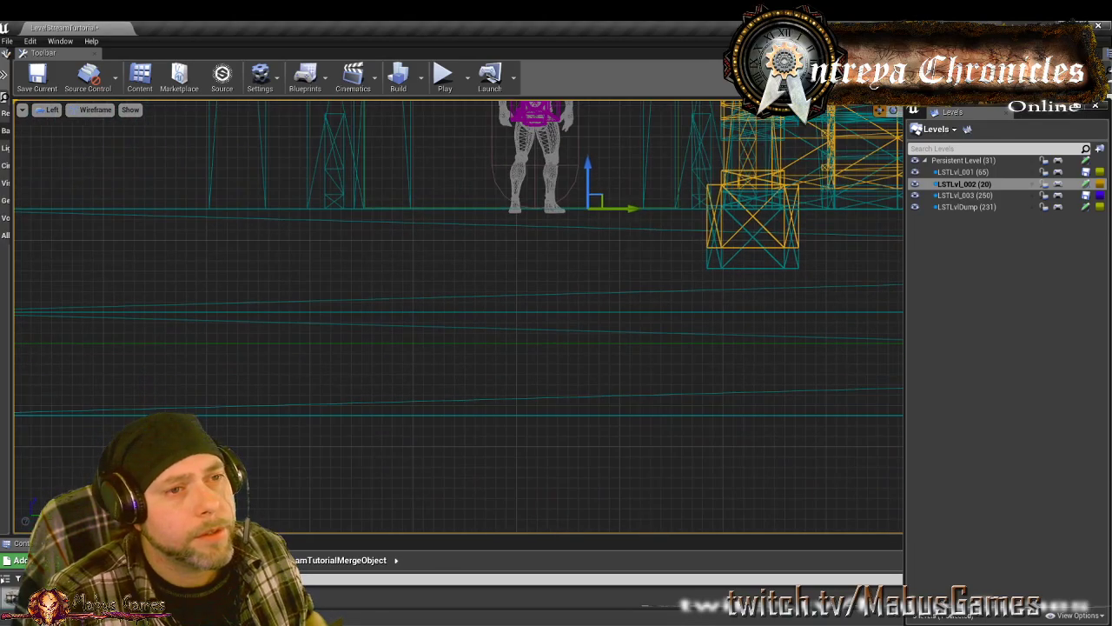
right_click_drag(628, 250, 503, 305)
left_click_drag(466, 227, 465, 251)
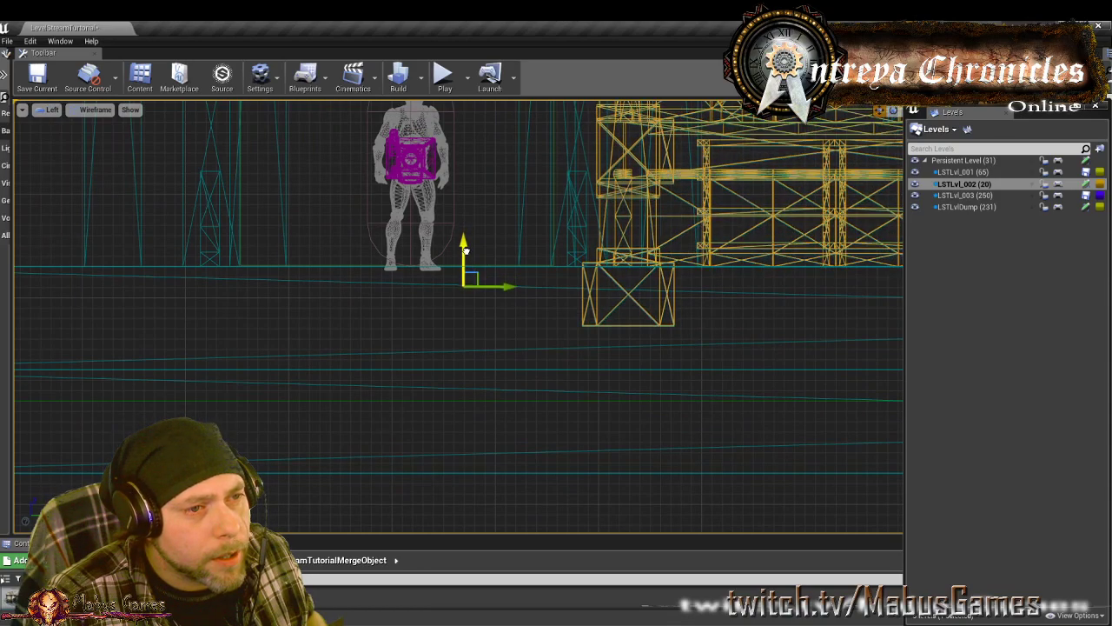
Set the merged building's pivot offset beside the foundation block's lower corner and check the vertical alignment up close
right_click(682, 324)
mouse_move(708, 565)
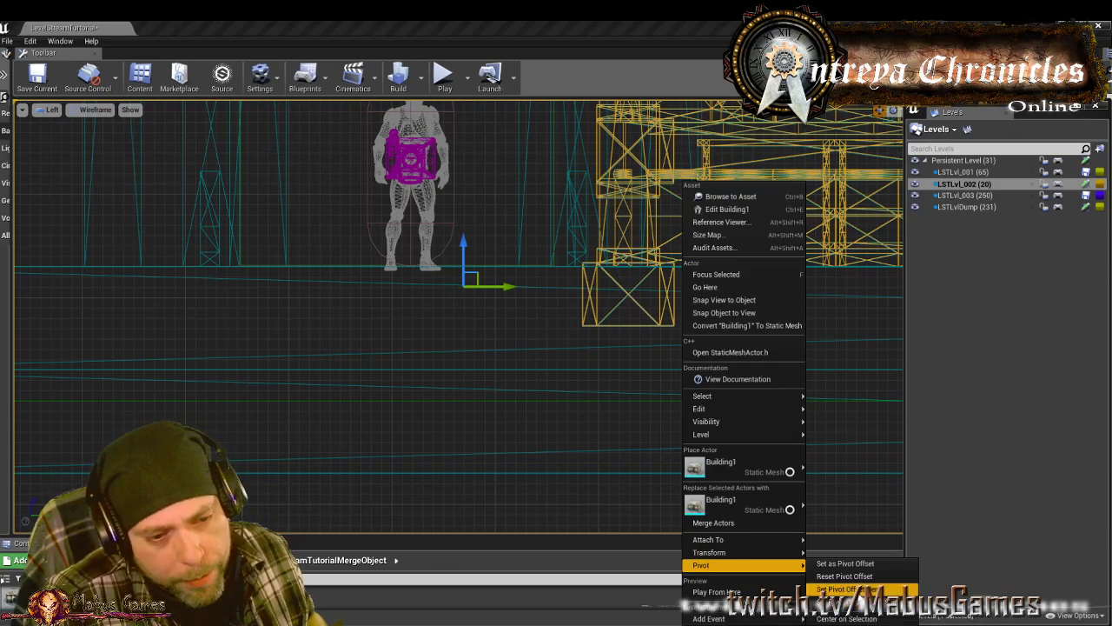
left_click(848, 589)
scroll(705, 298, "up", 5)
scroll(705, 298, "up", 1)
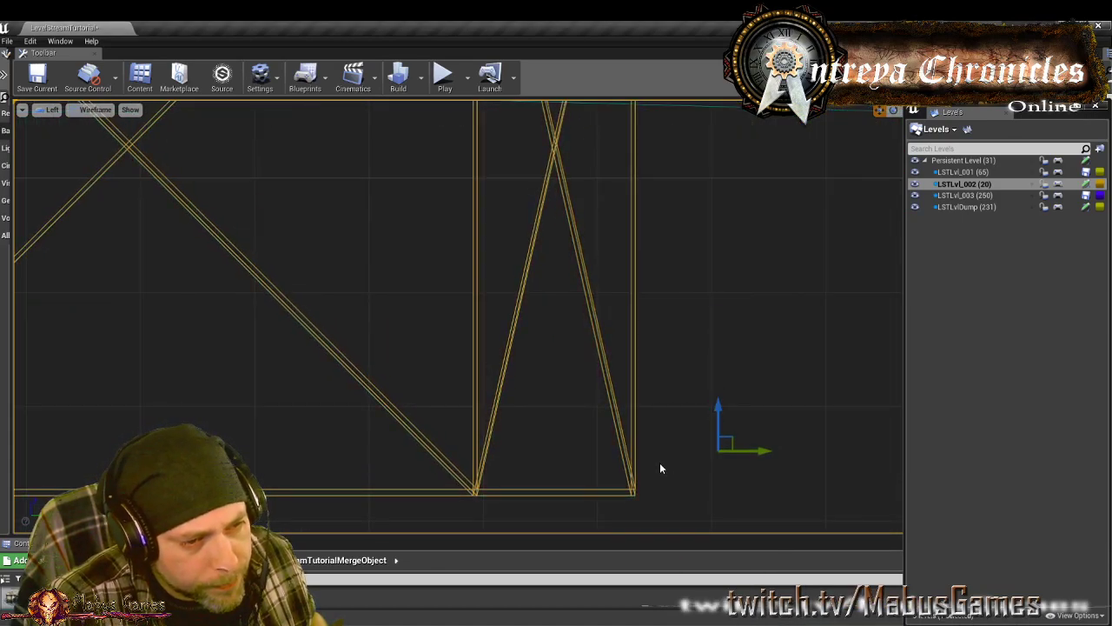
scroll(659, 464, "up", 2)
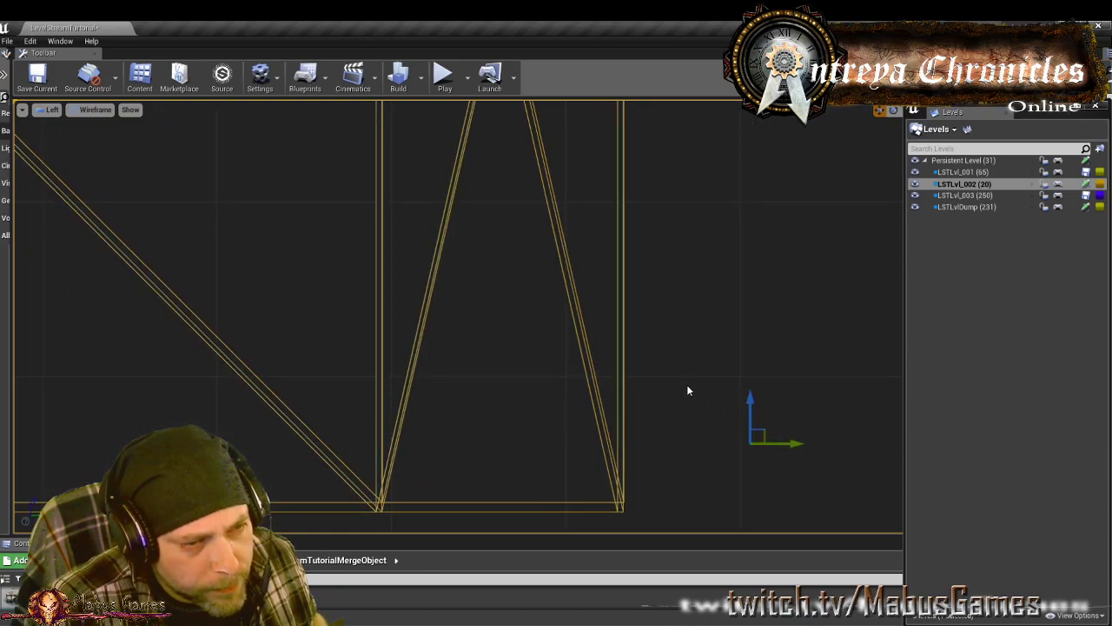
scroll(686, 391, "down", 2)
Return to the perspective view and hide the LSTLvlDump level to inspect the merged building on its own
left_click(51, 110)
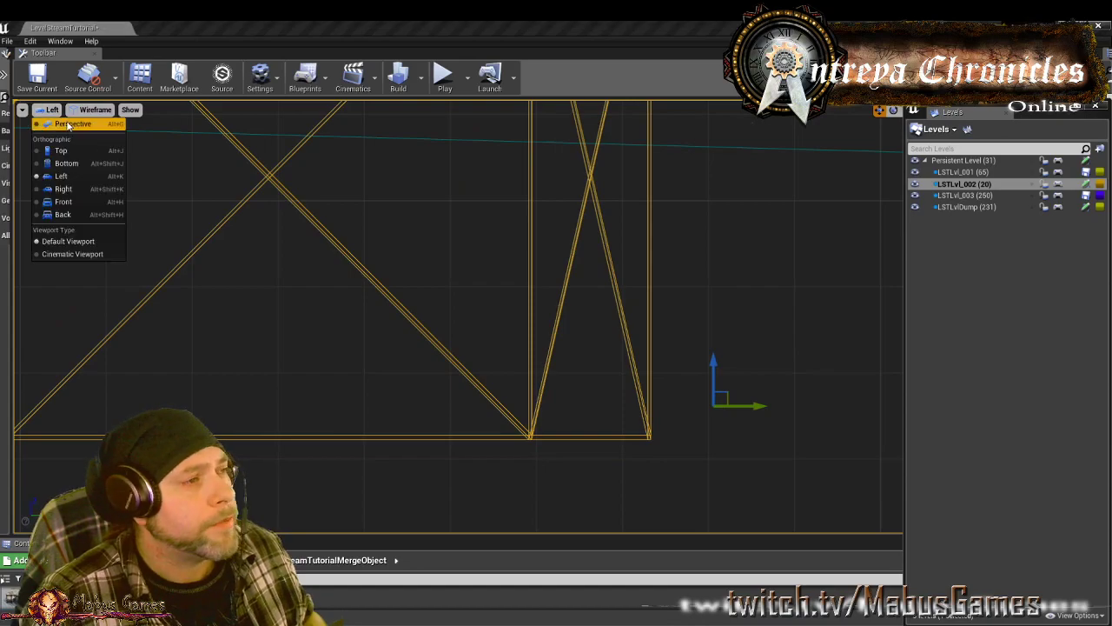
left_click(69, 126)
right_click_drag(495, 329, 400, 330)
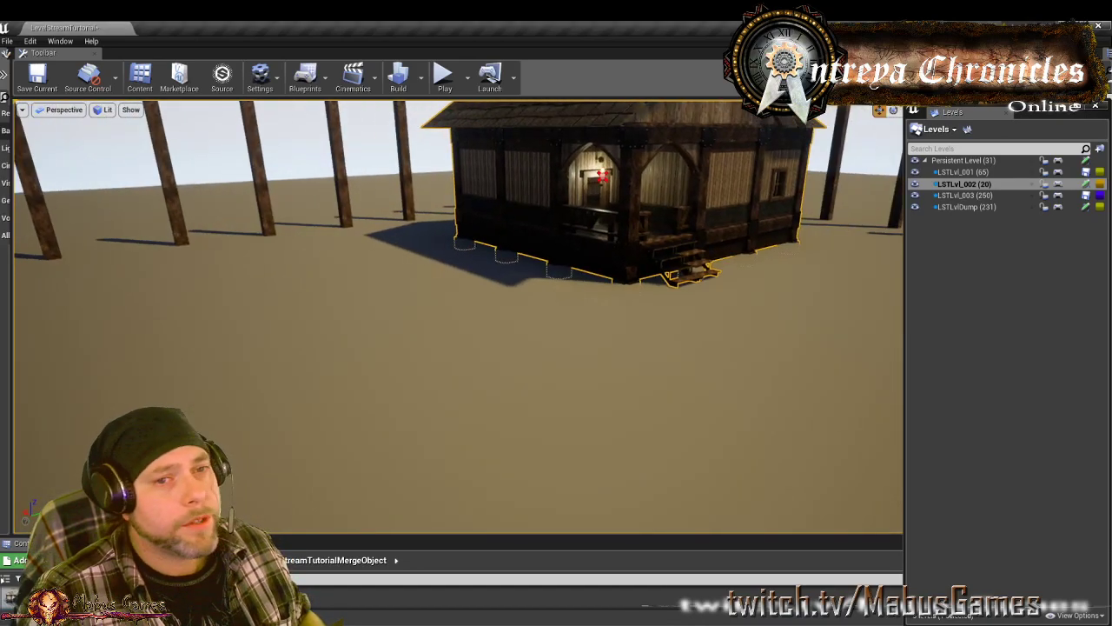
left_click(914, 207)
right_click_drag(757, 298, 757, 298)
right_click_drag(757, 337, 757, 338)
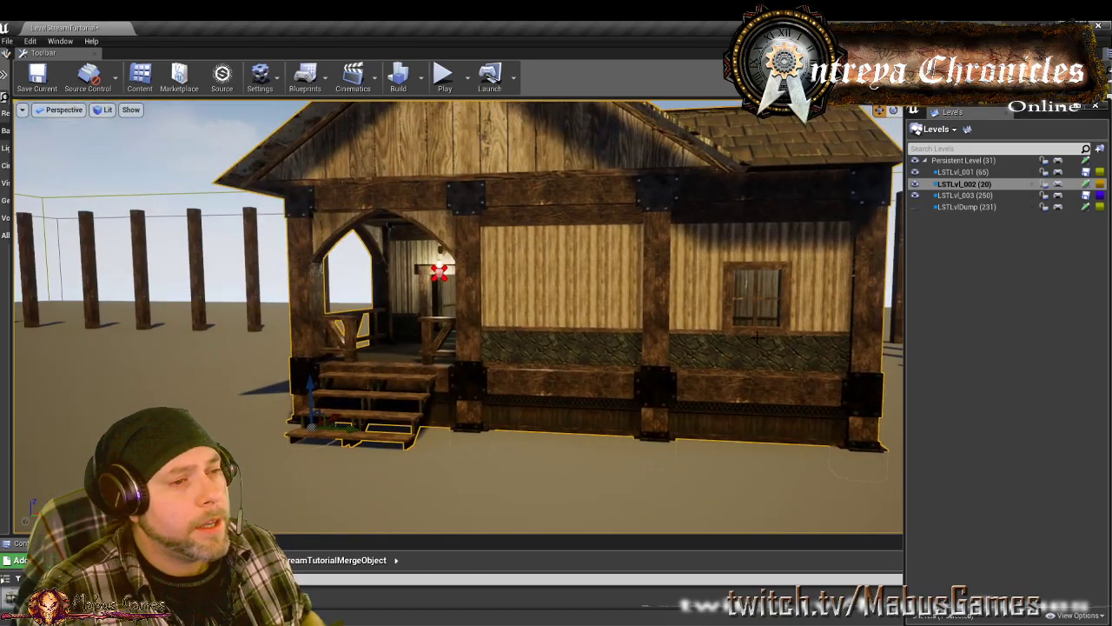
Merge the grouped pieces of the second modular house into one static mesh named Building2 in the LvlStreamTutorialMergeObject folder
right_click_drag(489, 450, 488, 450)
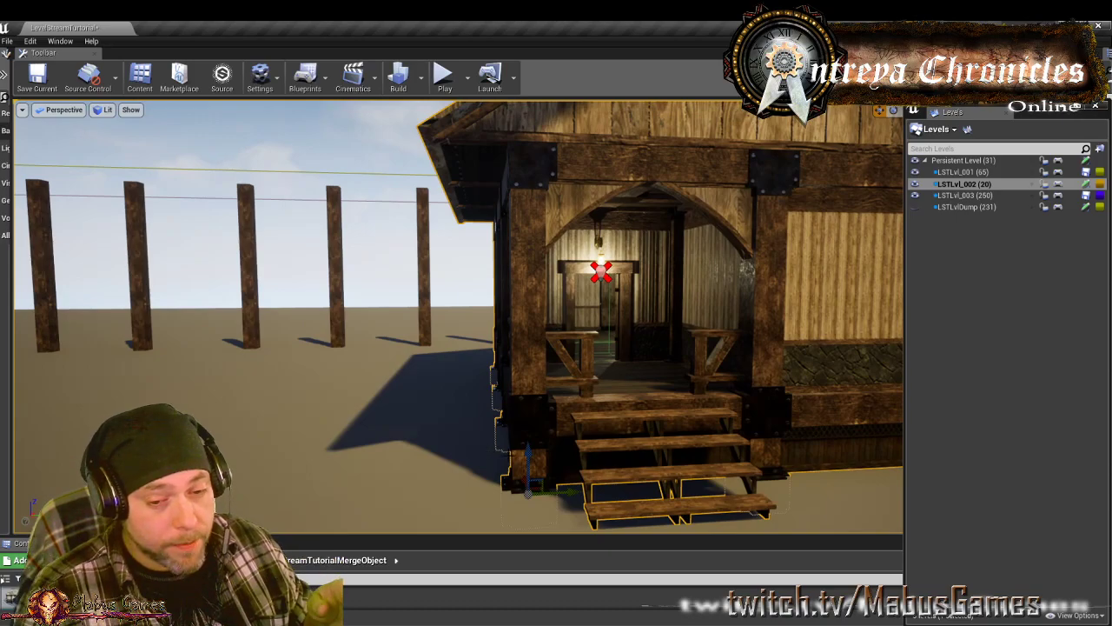
right_click_drag(442, 469, 421, 483)
right_click_drag(536, 491, 585, 497)
left_click(616, 374)
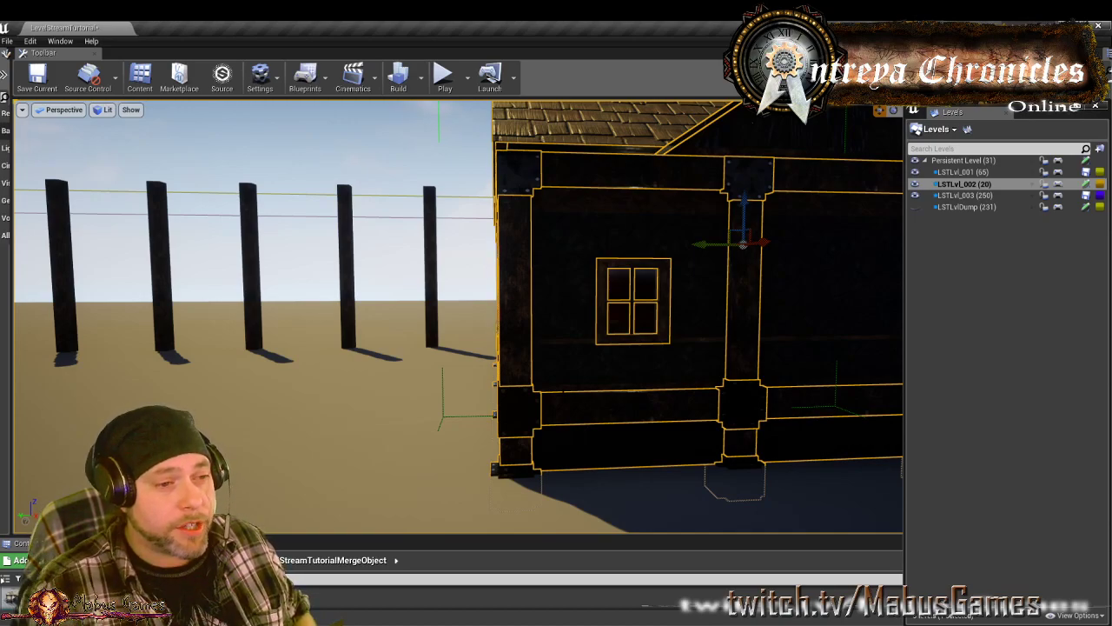
left_click(515, 467)
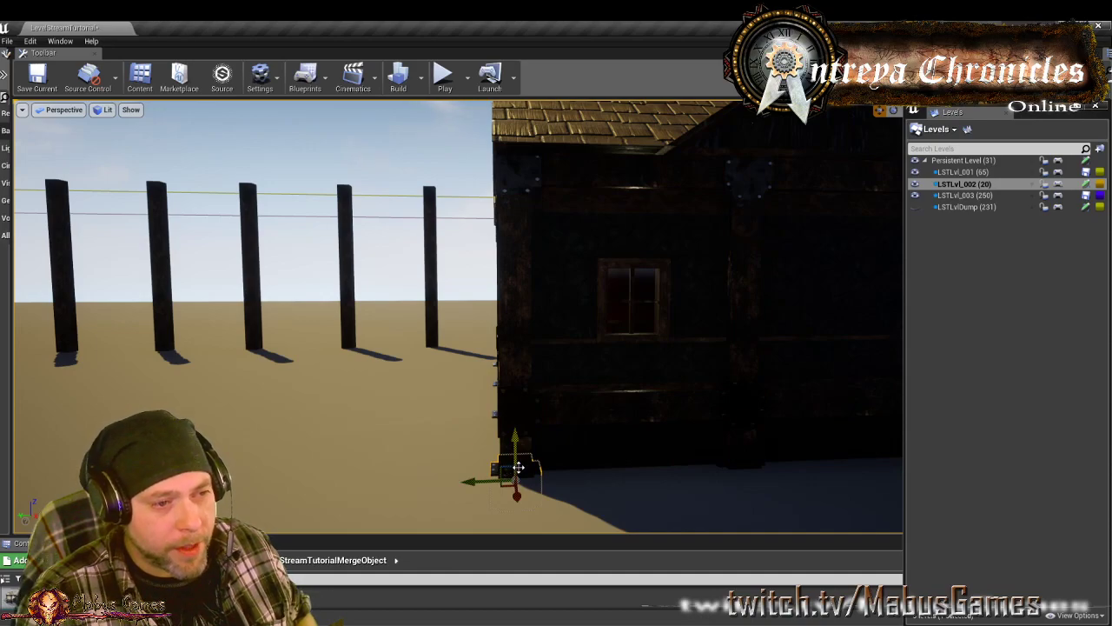
left_click(518, 379)
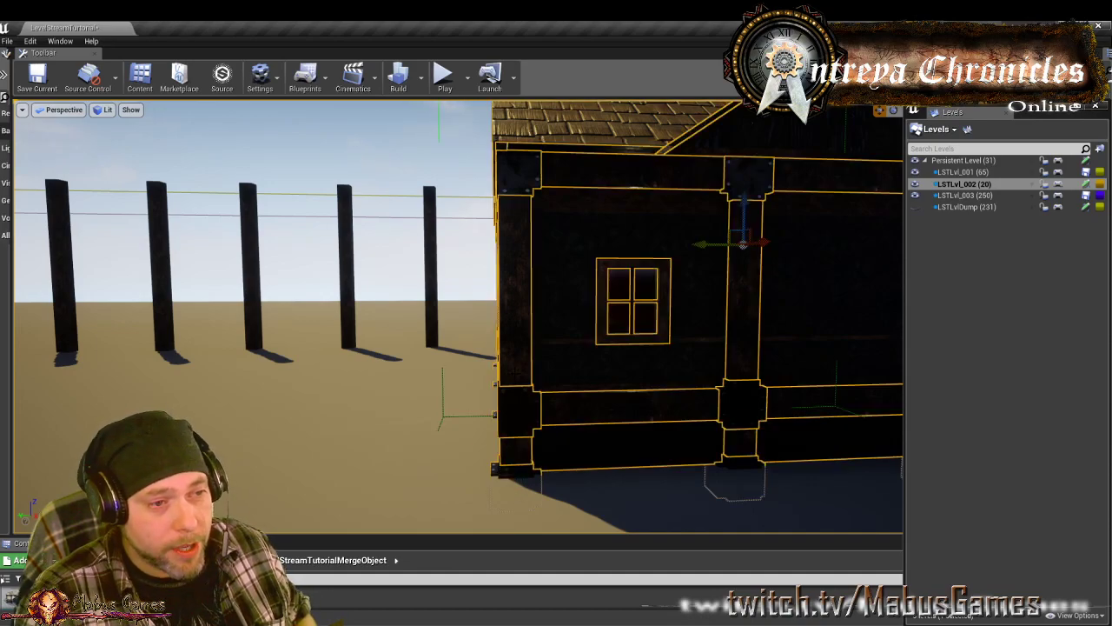
left_click(60, 41)
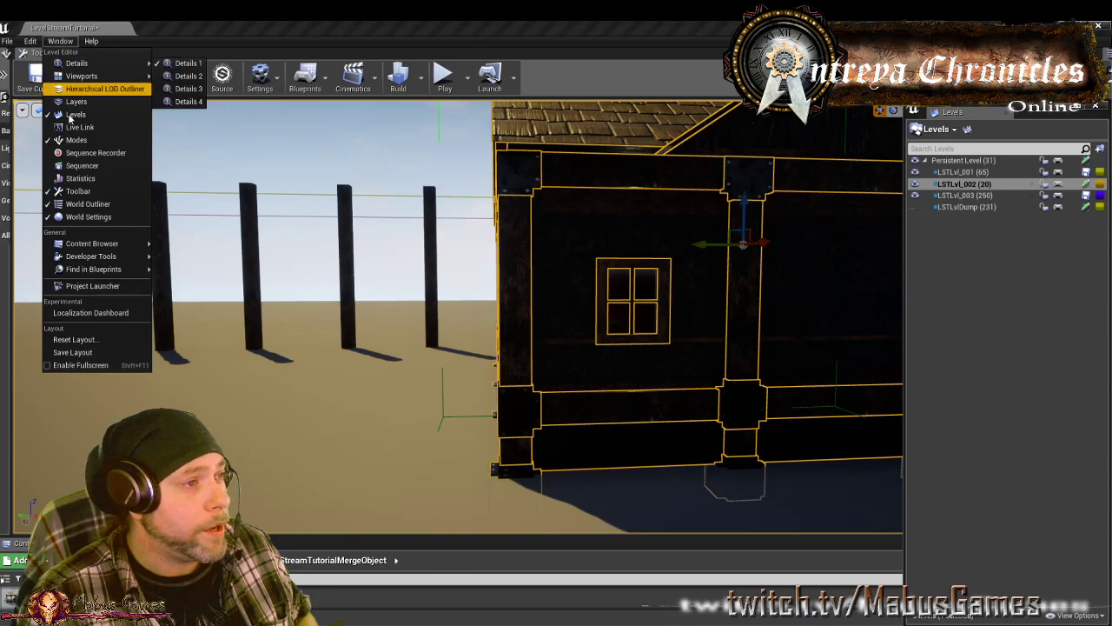
mouse_move(92, 259)
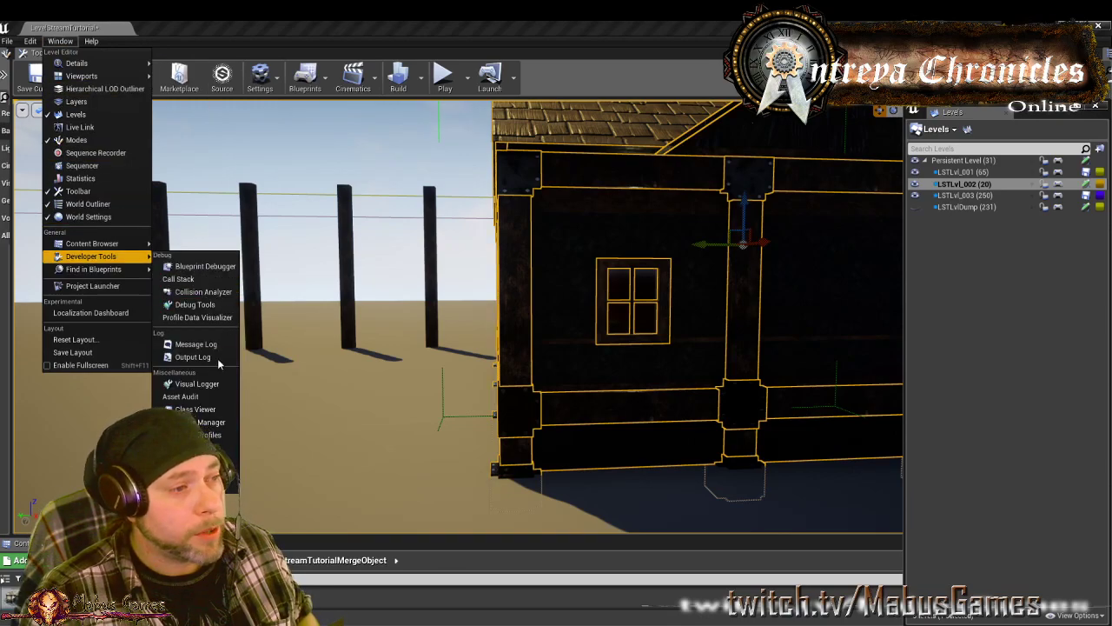
left_click(209, 447)
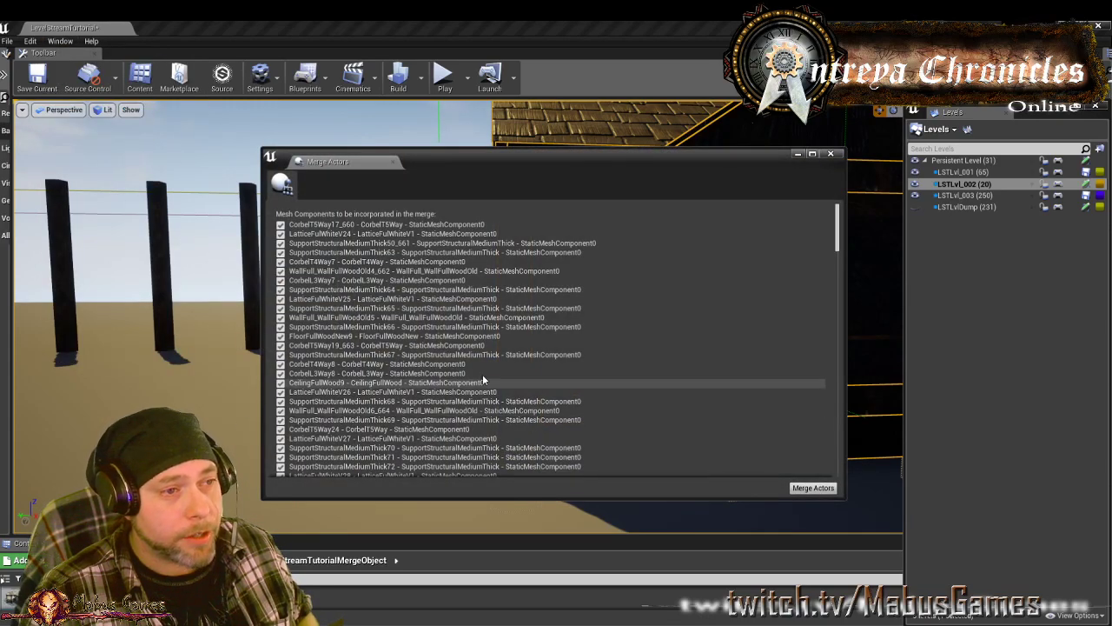
left_click(812, 488)
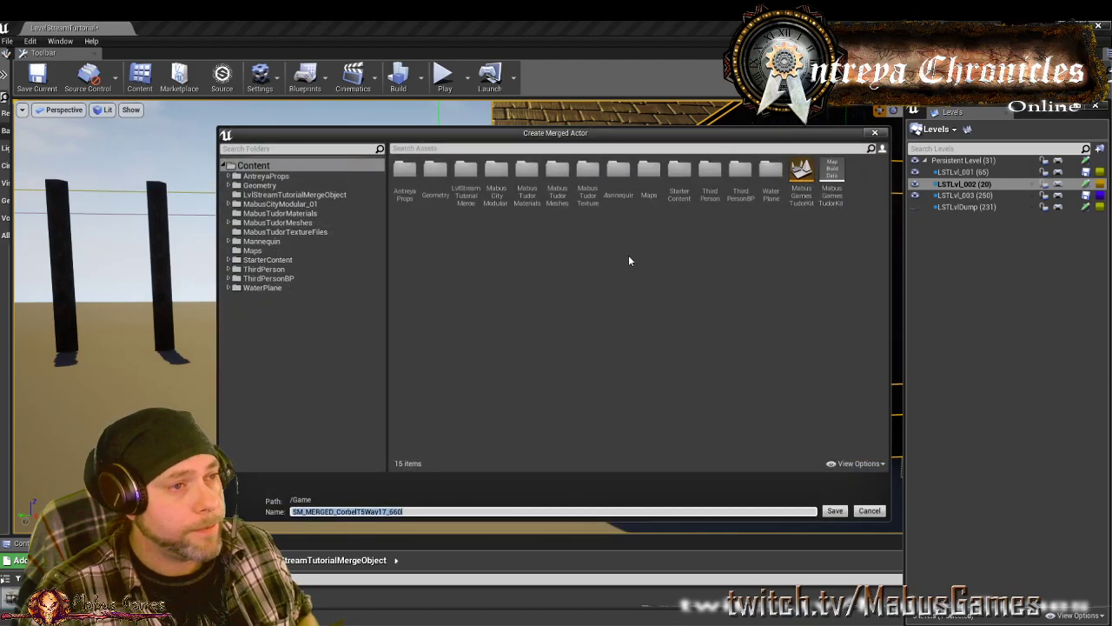
double_click(466, 174)
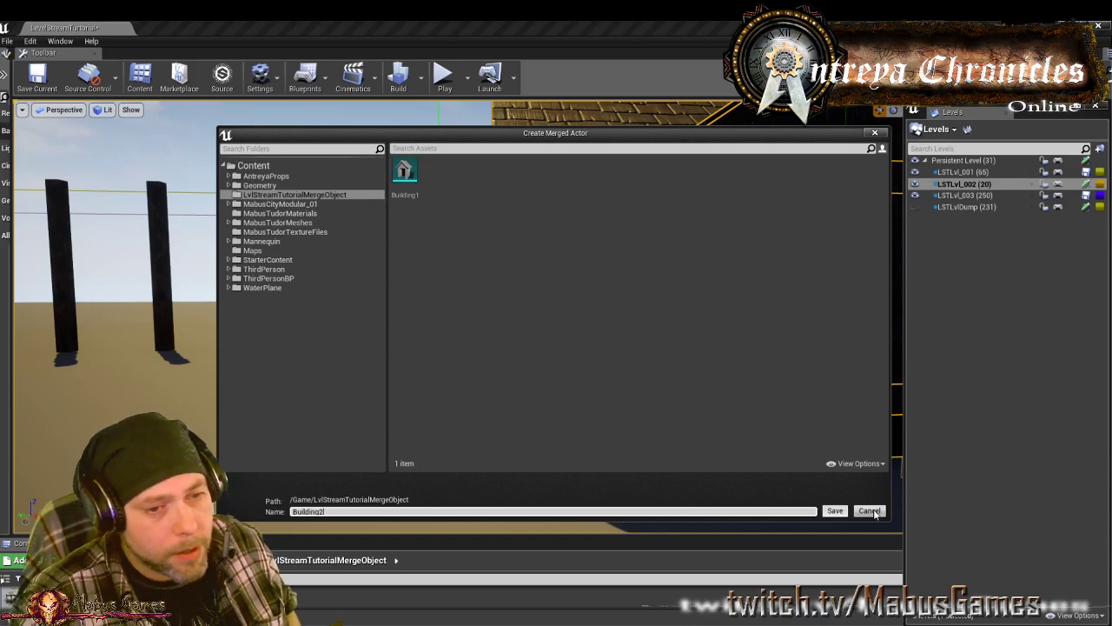
left_click(835, 510)
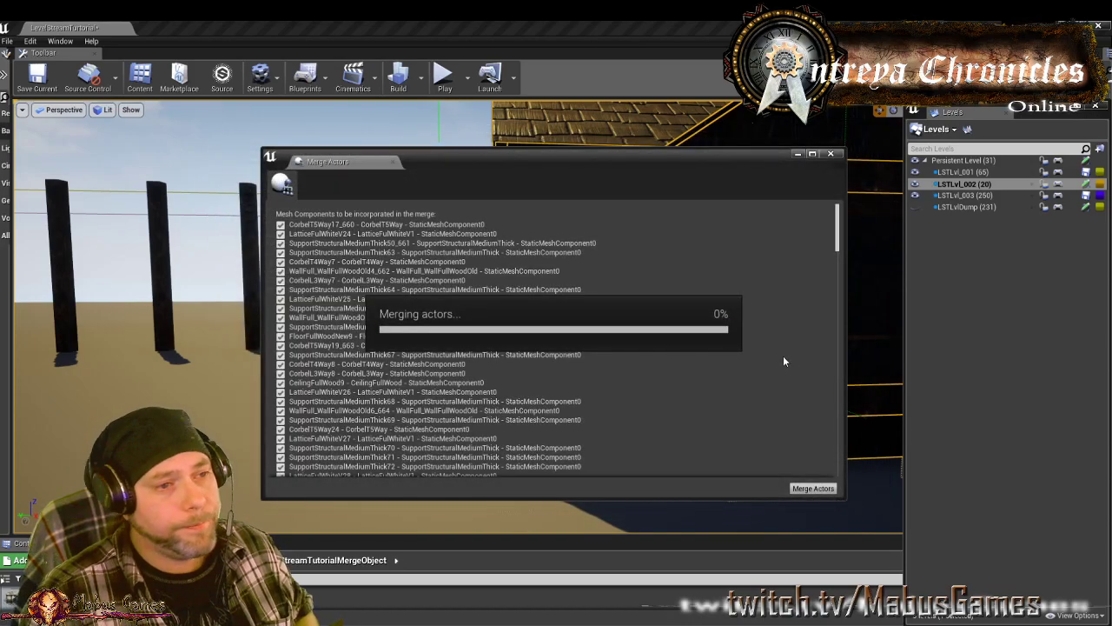
left_click(831, 154)
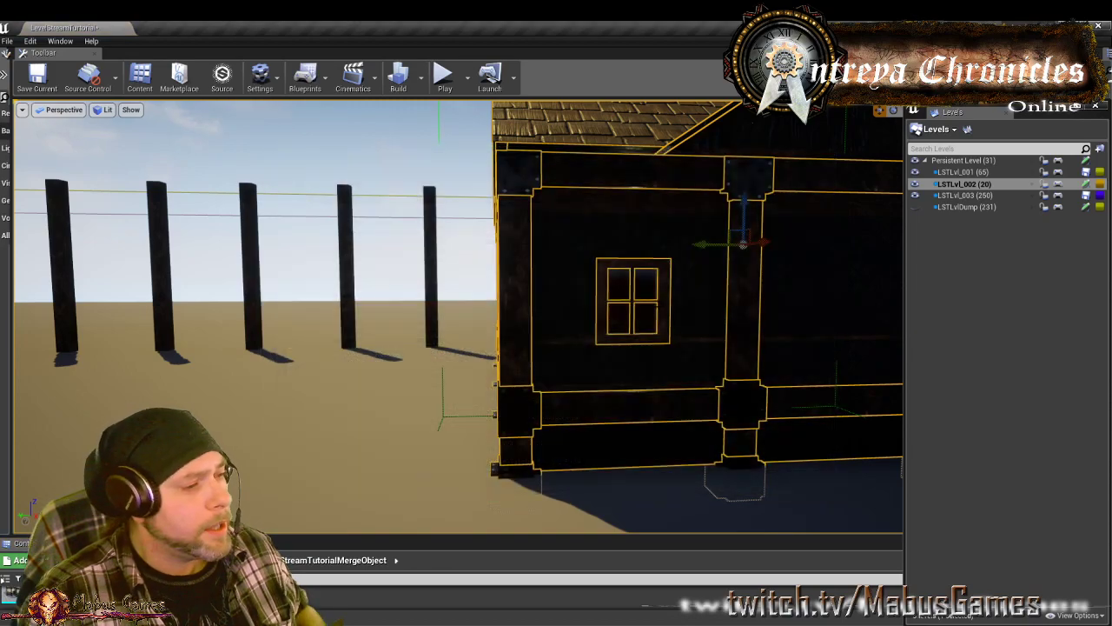
Open the Building2 mesh, show its simple collision, and inspect the whole building before closing the mesh editor
double_click(35, 597)
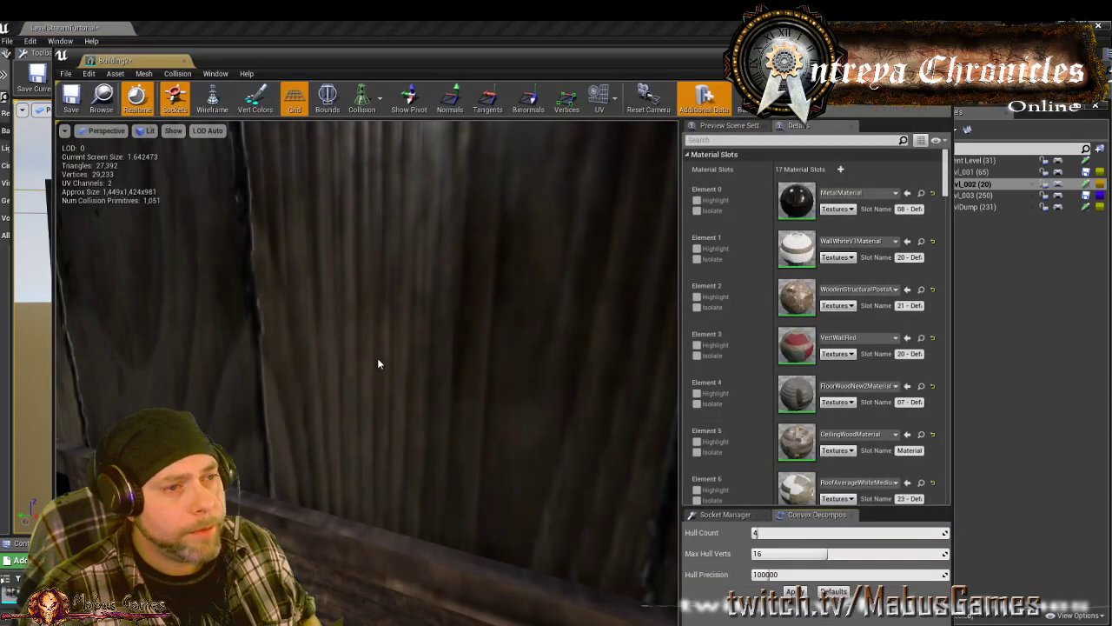
left_click(363, 100)
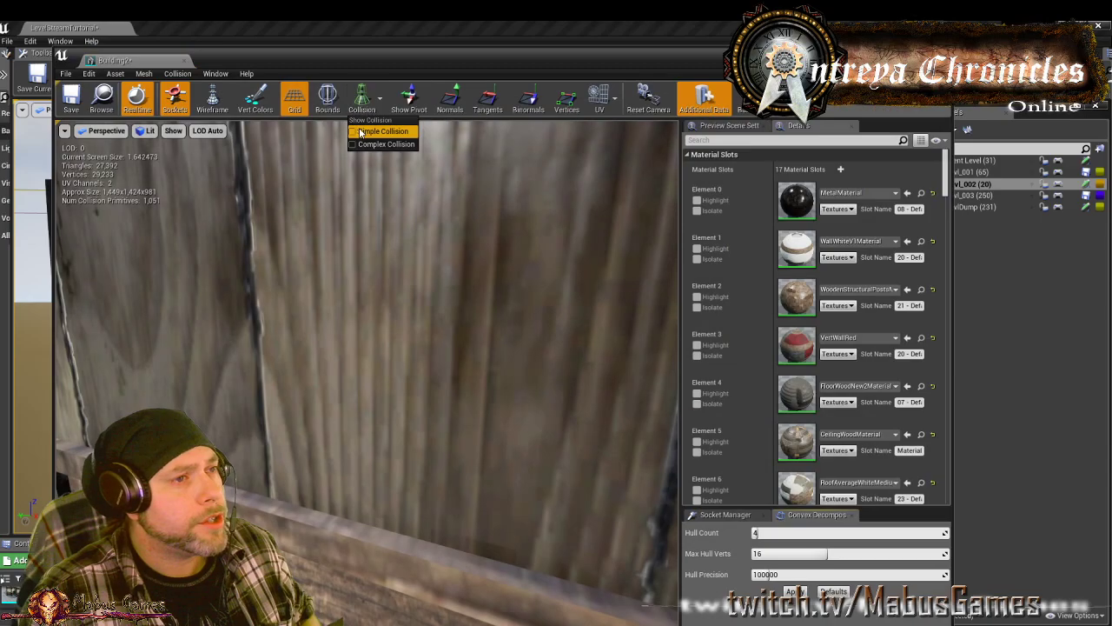
left_click(383, 133)
right_click_drag(379, 238, 437, 448)
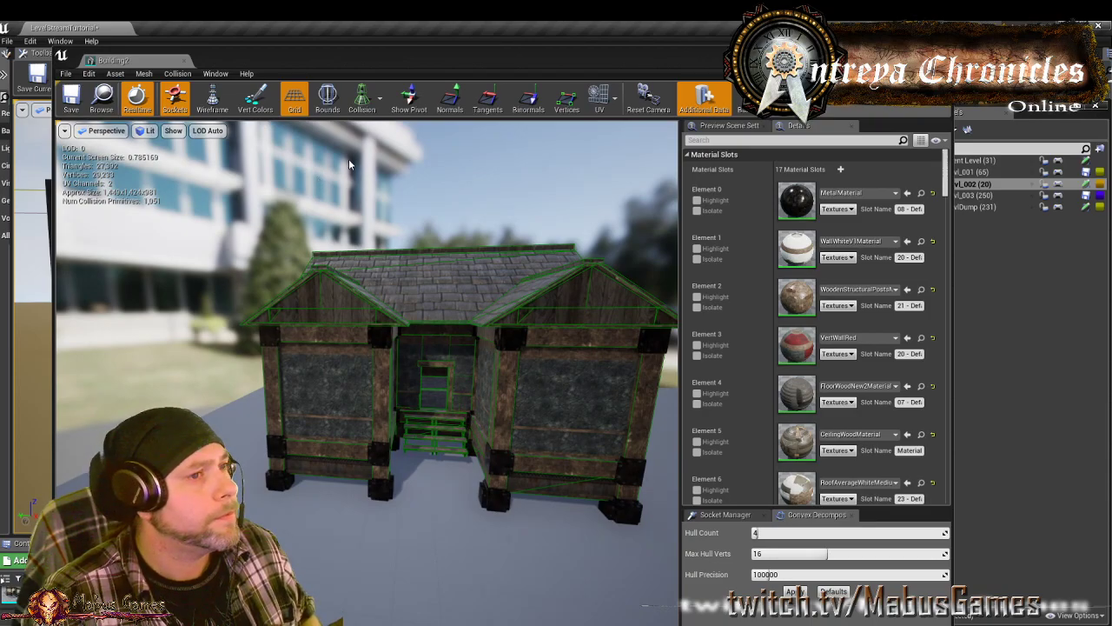
left_click(941, 56)
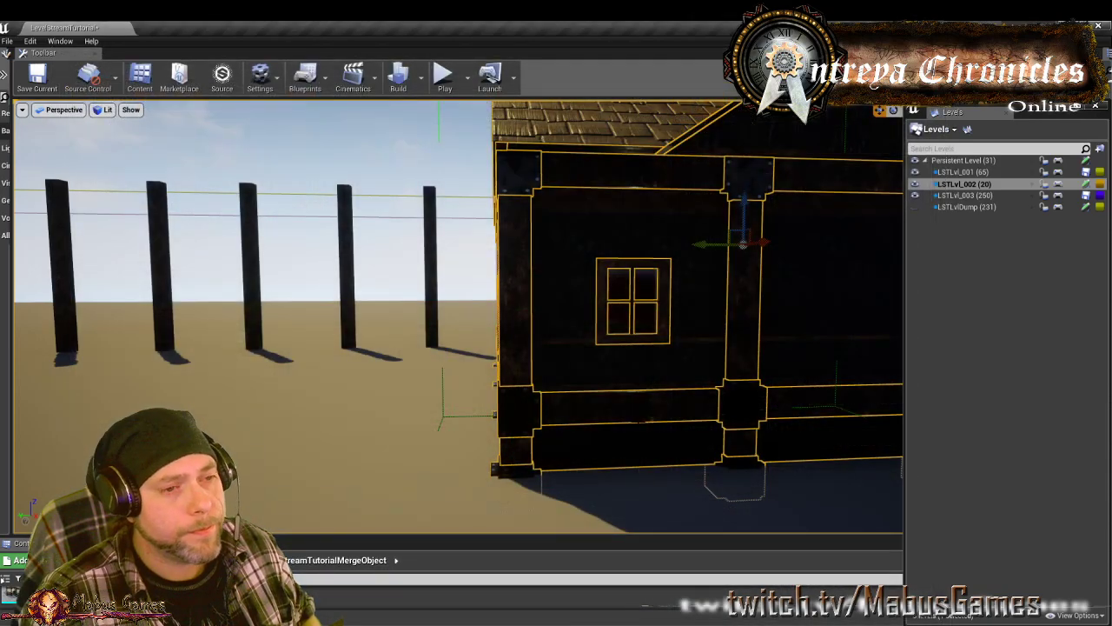
Make LSTLvlDump the current level and move the selected modular house pieces into it
right_click_drag(638, 423, 591, 426)
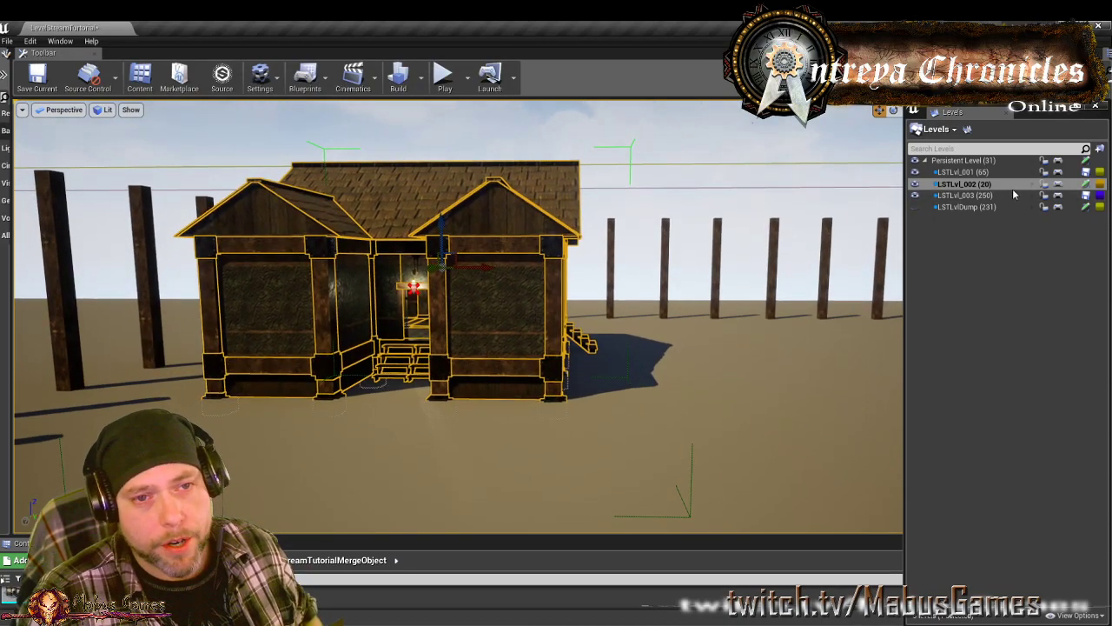
double_click(967, 207)
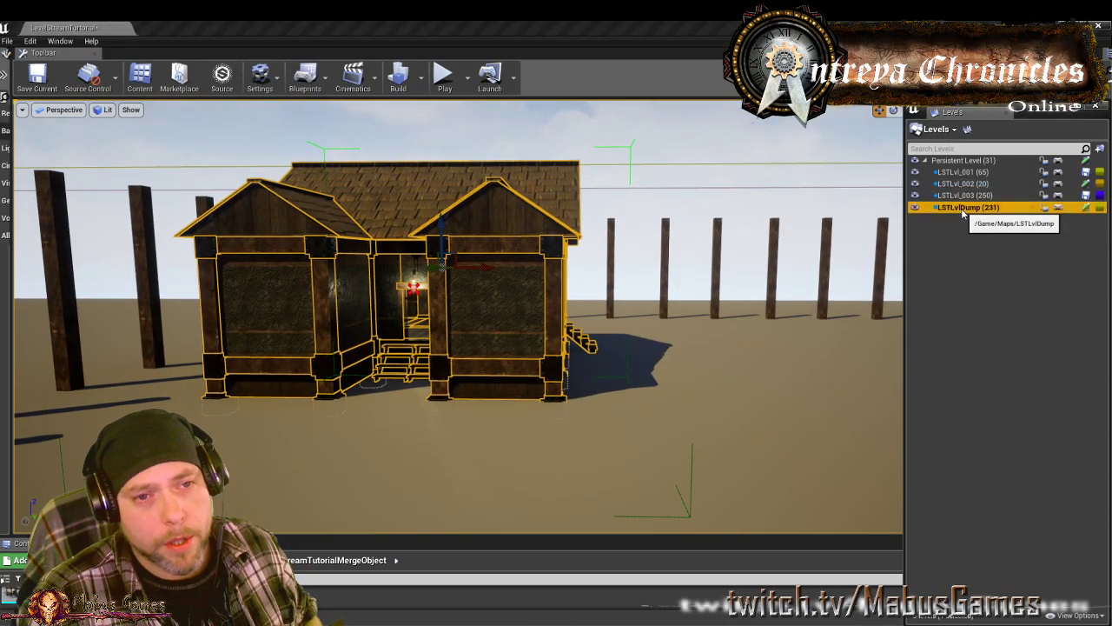
right_click(496, 311)
mouse_move(542, 461)
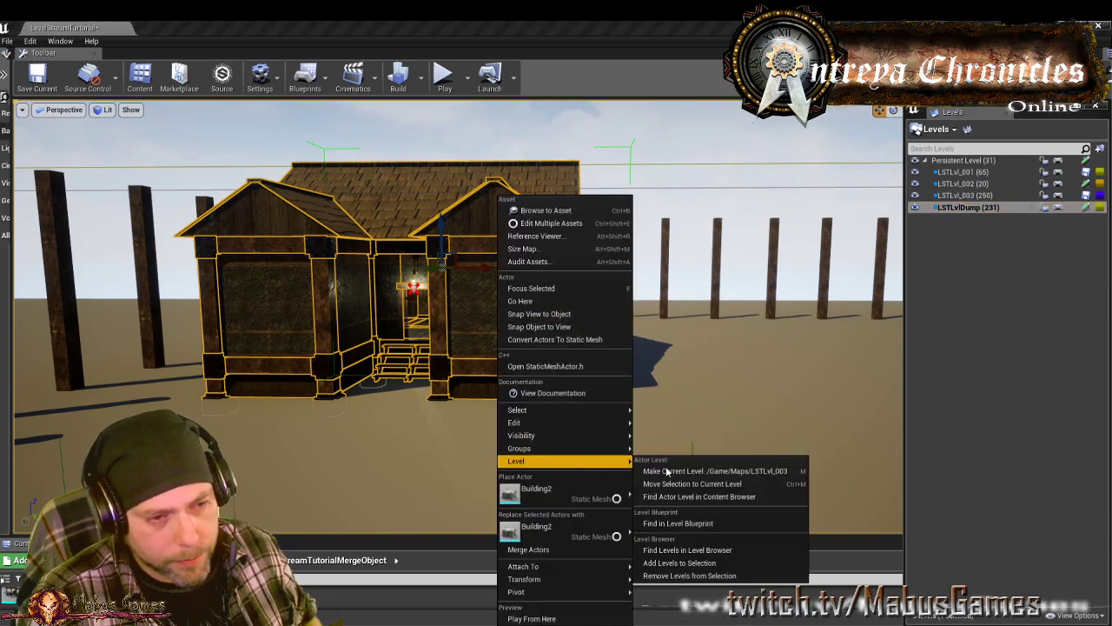
left_click(707, 483)
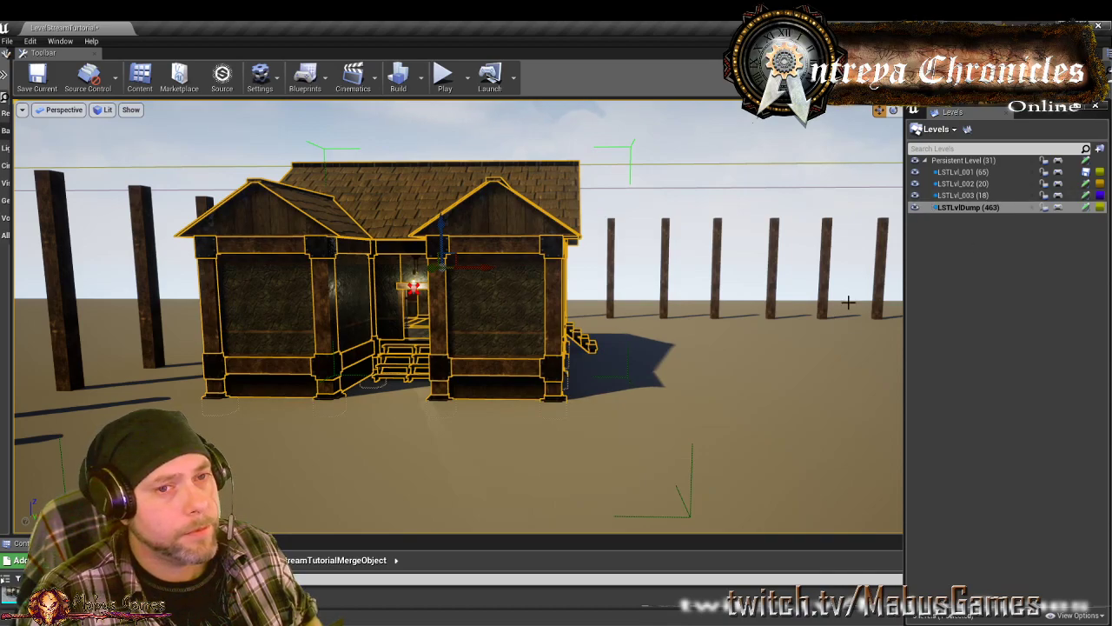
Make LSTLvl_003 the current level and place the Building2 mesh in front of the original modular house
double_click(963, 196)
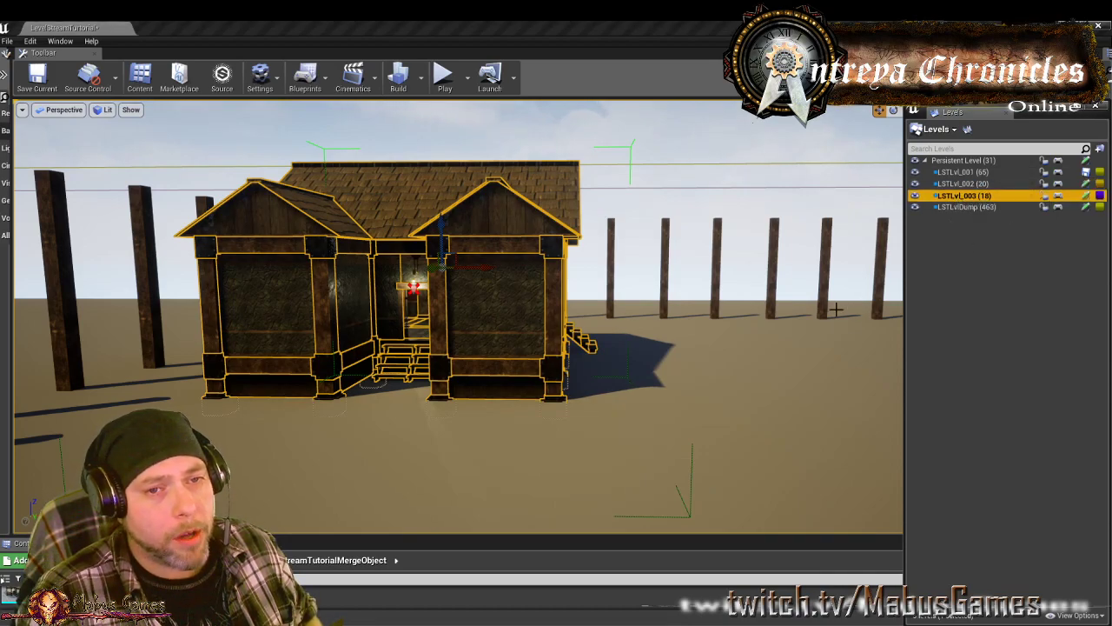
right_click_drag(836, 310, 836, 348)
left_click_drag(24, 598, 467, 375)
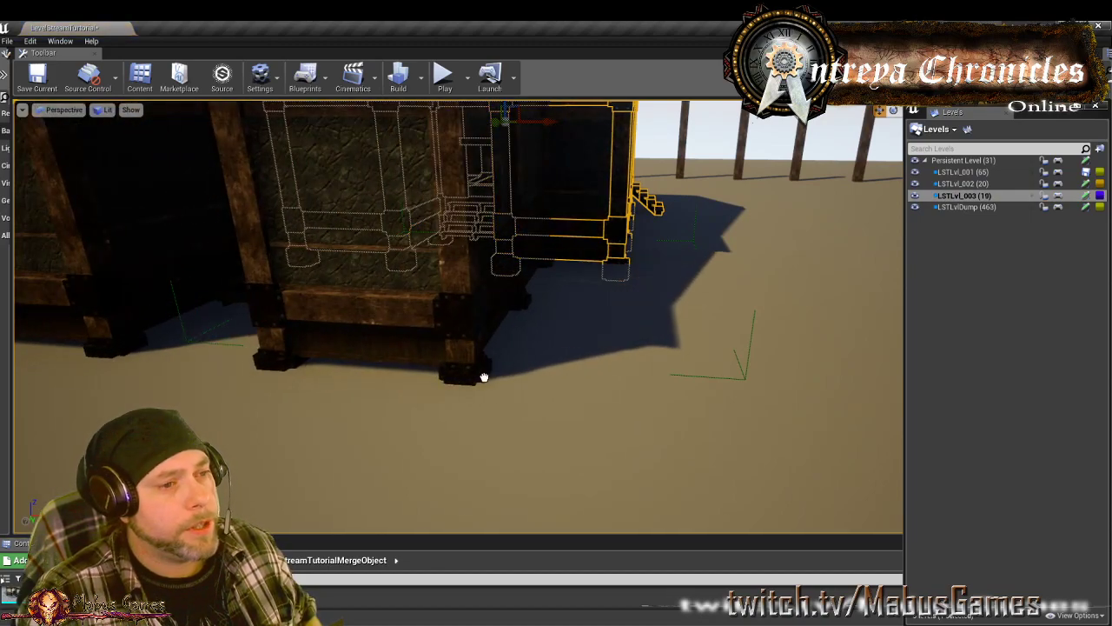
left_click(103, 110)
left_click(64, 117)
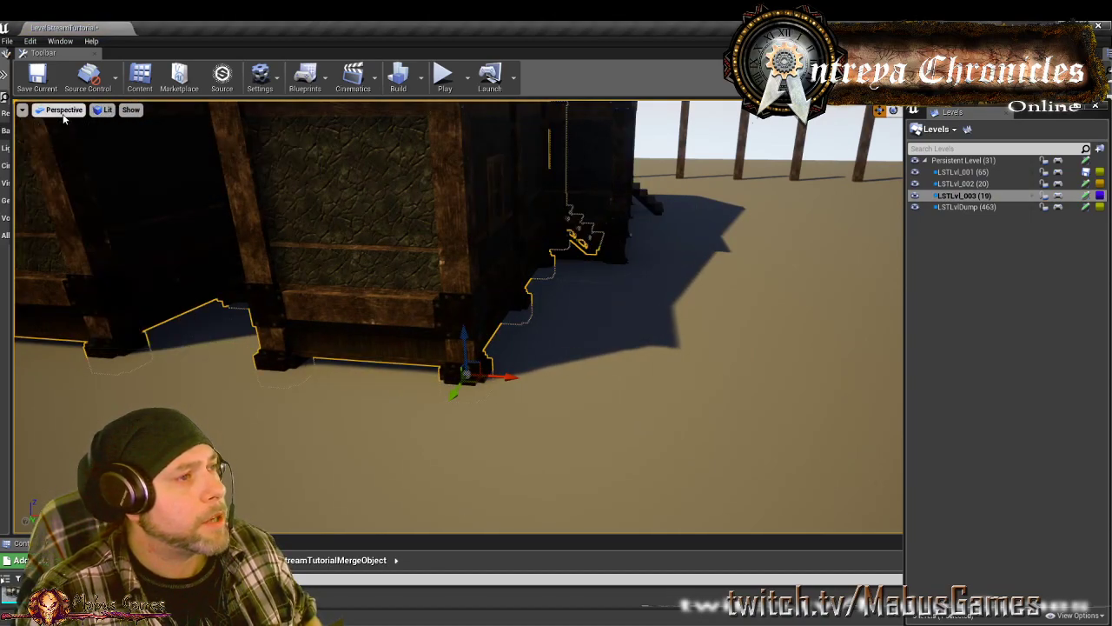
left_click(63, 117)
left_click(65, 148)
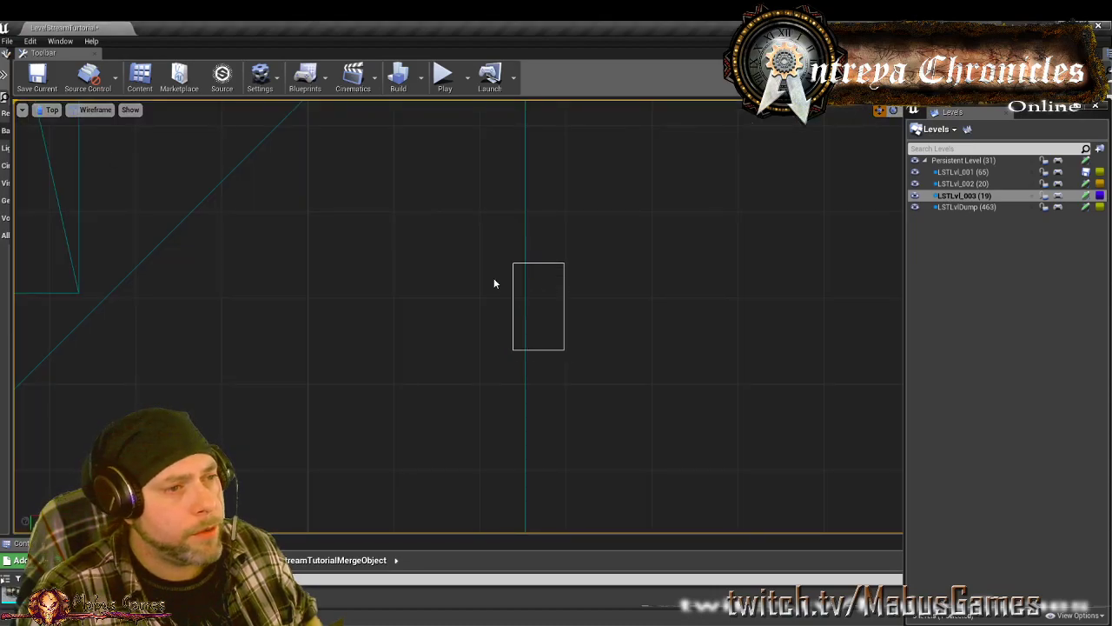
scroll(494, 283, "down", 5)
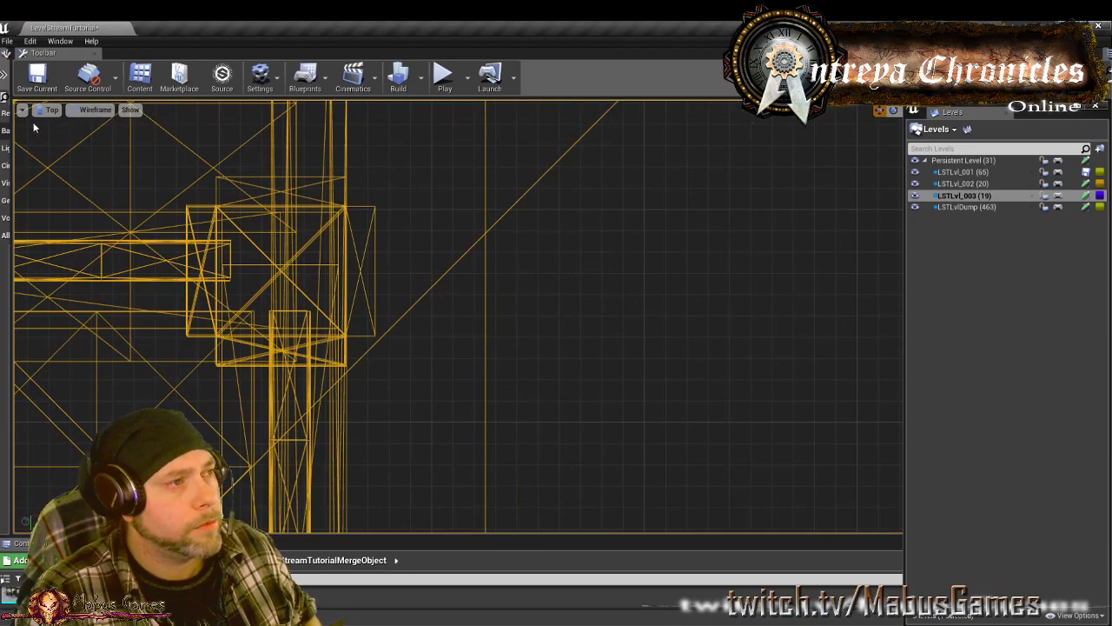
left_click(51, 109)
left_click(52, 127)
left_click(401, 228)
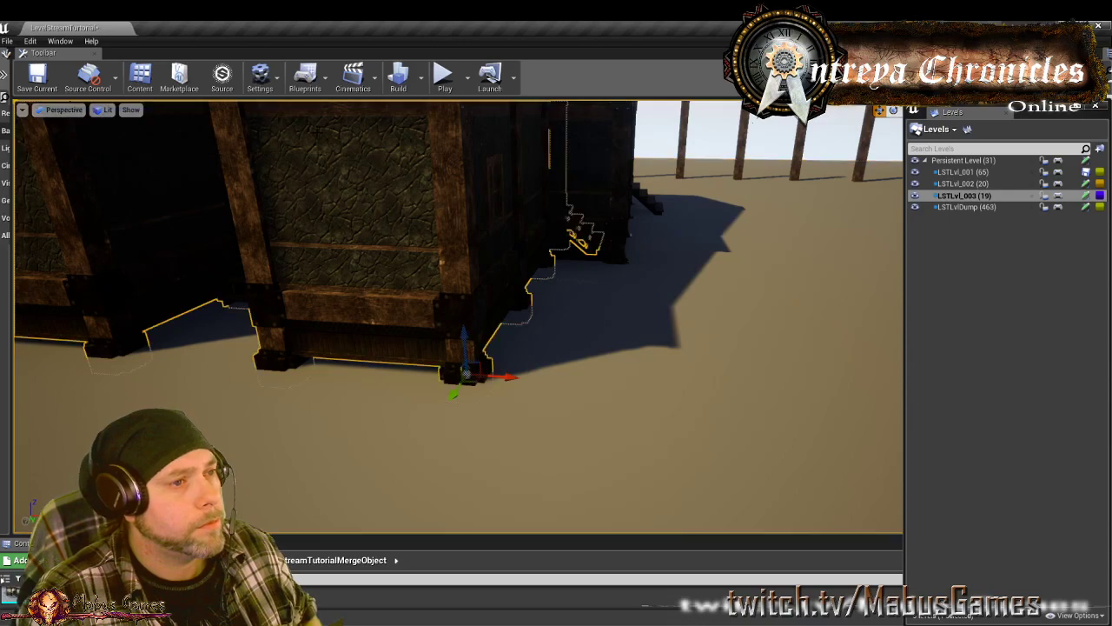
In the top view, move the Building2 mesh along both horizontal axes until it roughly overlaps the modular house
left_click(61, 110)
left_click(59, 150)
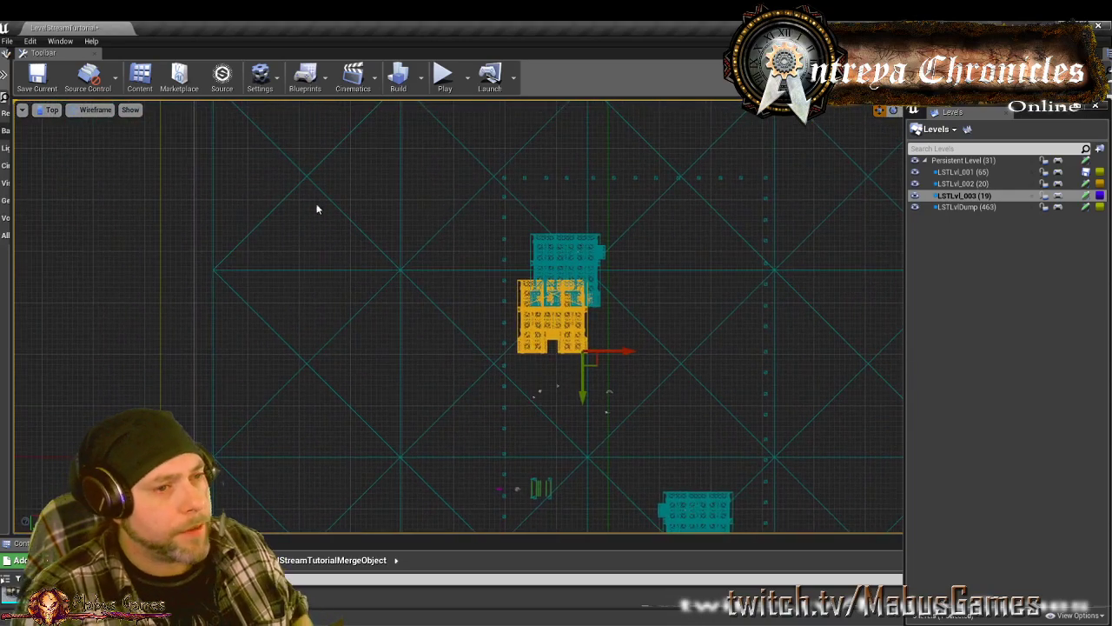
key("f")
left_click_drag(500, 398, 502, 330)
left_click_drag(541, 284, 566, 284)
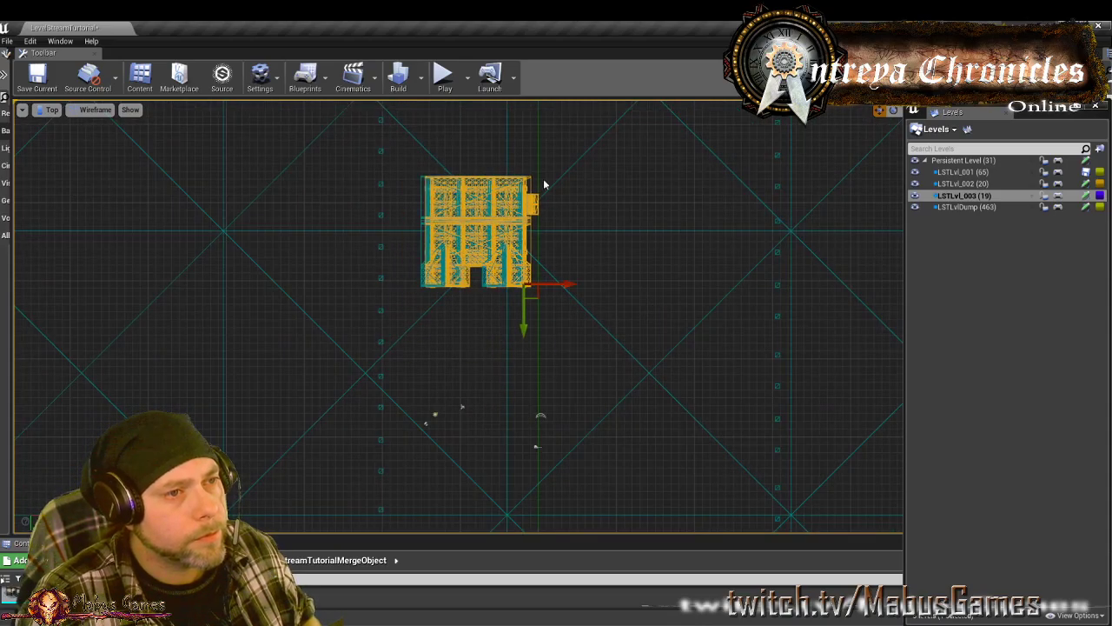
Set Building2's pivot offset beside its roof corner and shift the mesh along X to meet the modular house's roof edge
scroll(530, 184, "up", 5)
scroll(519, 202, "down", 2)
right_click(513, 143)
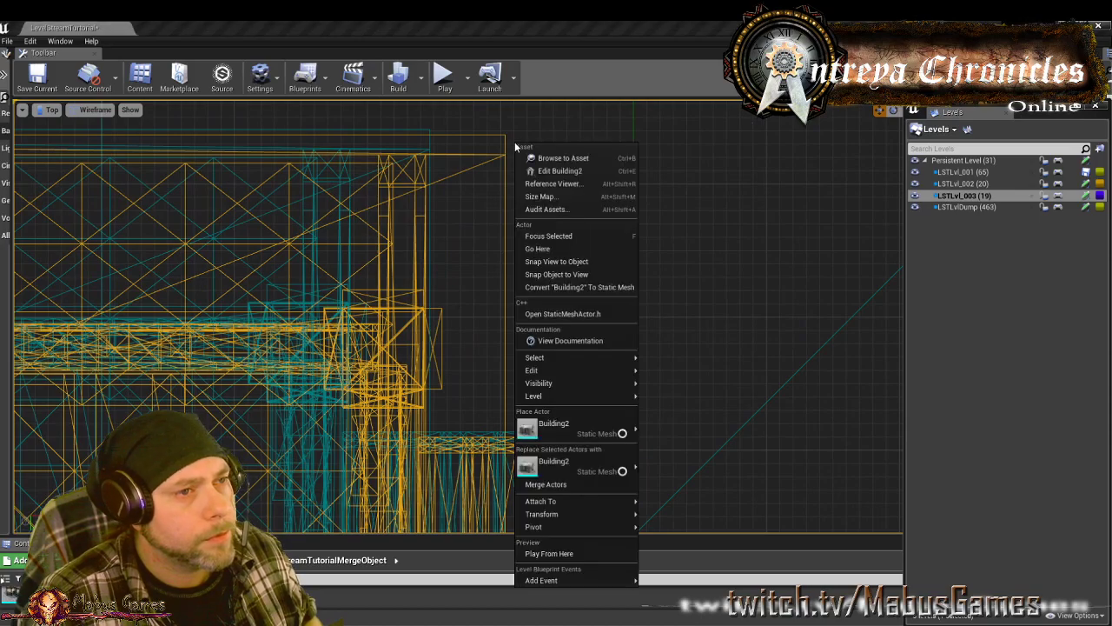
mouse_move(537, 529)
left_click(681, 552)
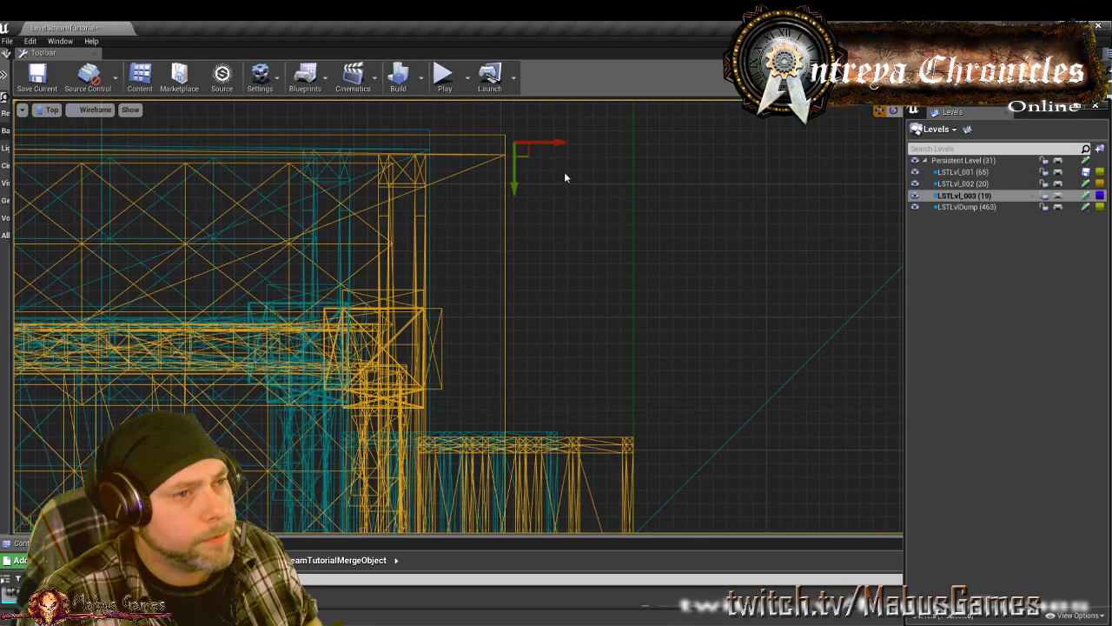
left_click_drag(557, 145, 473, 143)
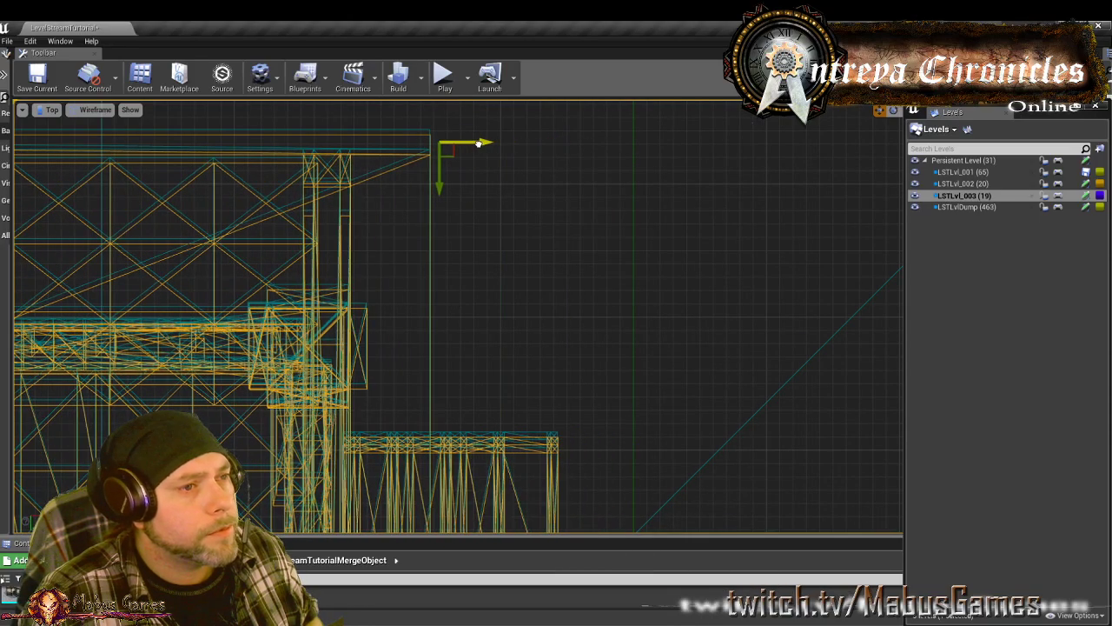
Fine-tune Building2's position along X and Y at close zoom until its roof corner coincides with the modular house's corner
scroll(451, 151, "up", 4)
right_click_drag(446, 152, 622, 398)
scroll(621, 398, "up", 7)
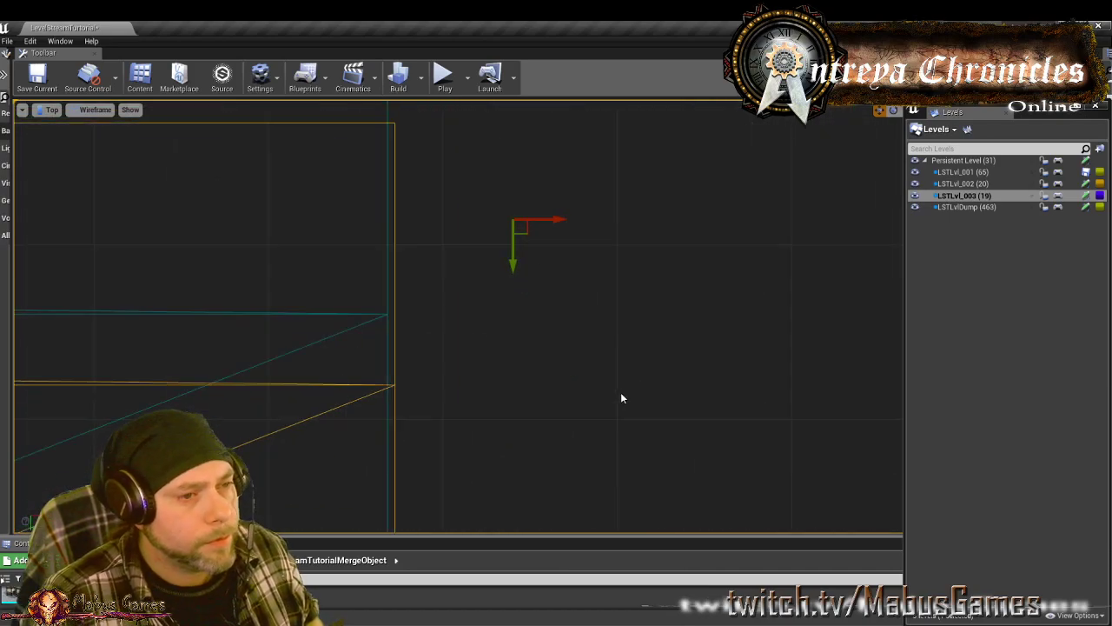
left_click_drag(547, 219, 540, 221)
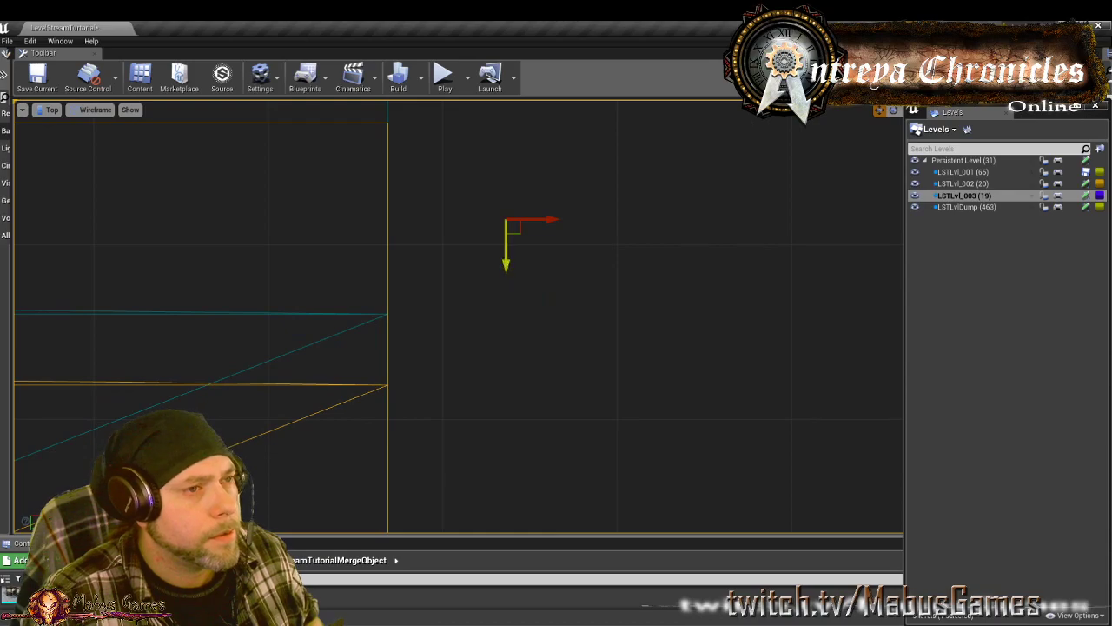
left_click_drag(507, 263, 507, 236)
right_click_drag(482, 337, 520, 498)
left_click_drag(545, 396, 547, 351)
scroll(482, 367, "down", 13)
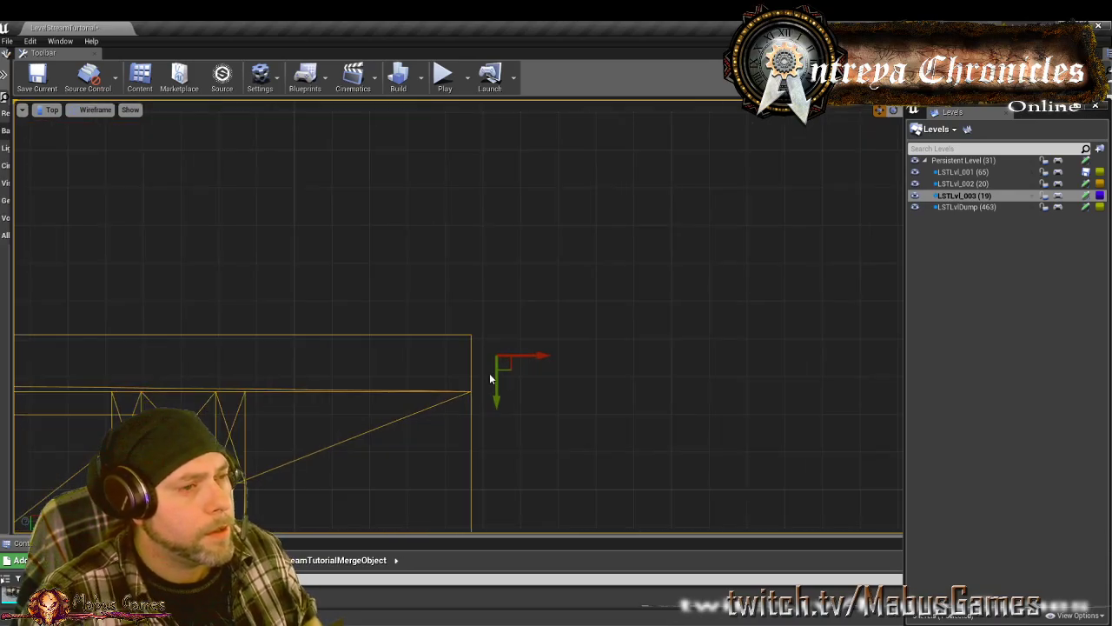
In the left view, set Building2's pivot offset beside its roof corner and lower the mesh along Z to the modular house's roof height
left_click(47, 112)
left_click(57, 177)
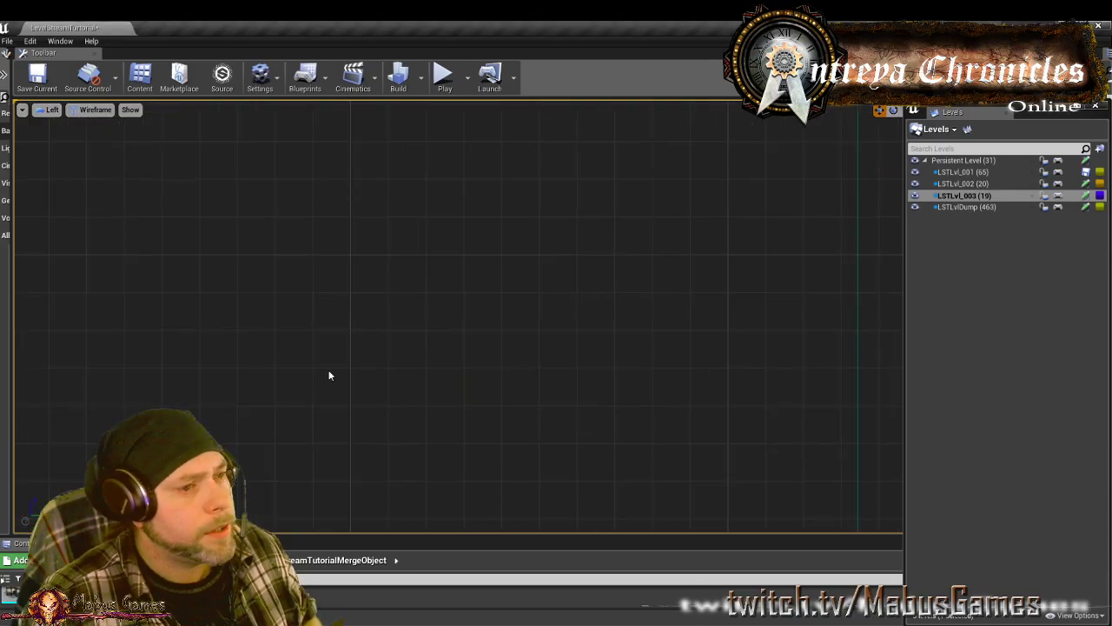
scroll(331, 377, "up", 5)
mouse_move(509, 366)
right_mouse_down()
mouse_move(534, 429)
mouse_move(14, 464)
right_mouse_up()
right_click_drag(834, 307, 358, 331)
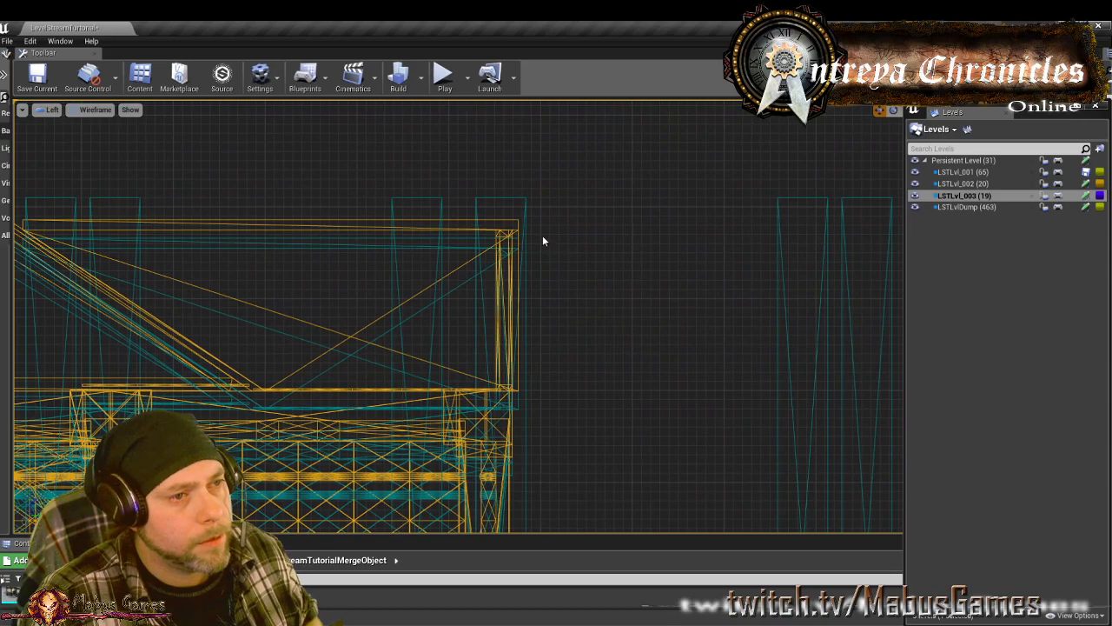
scroll(568, 215, "up", 3)
right_click(575, 172)
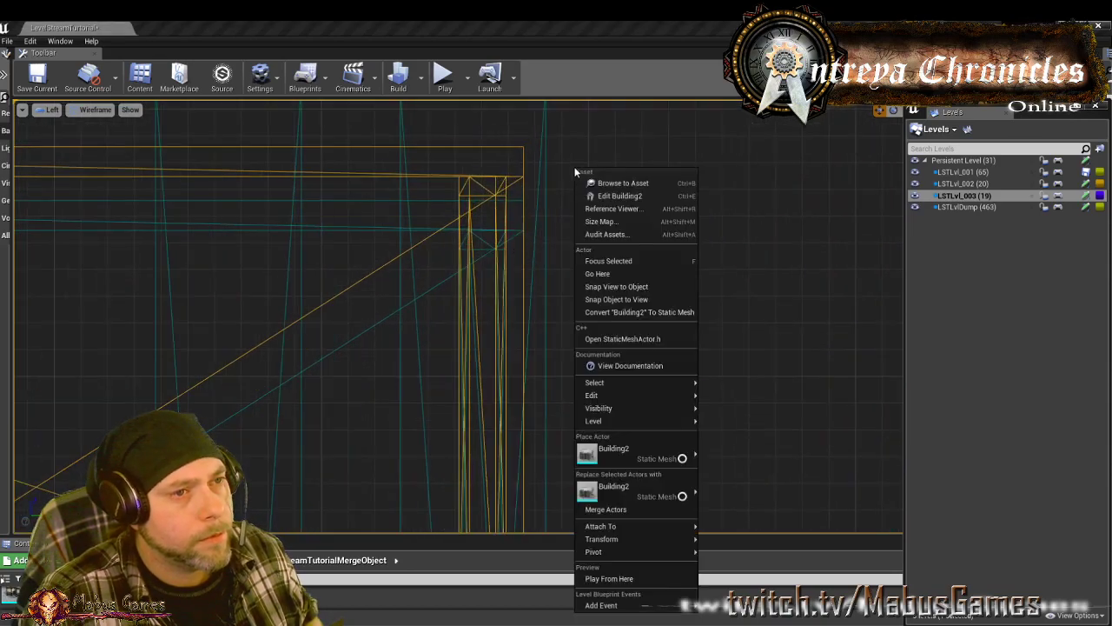
mouse_move(605, 552)
left_click(741, 577)
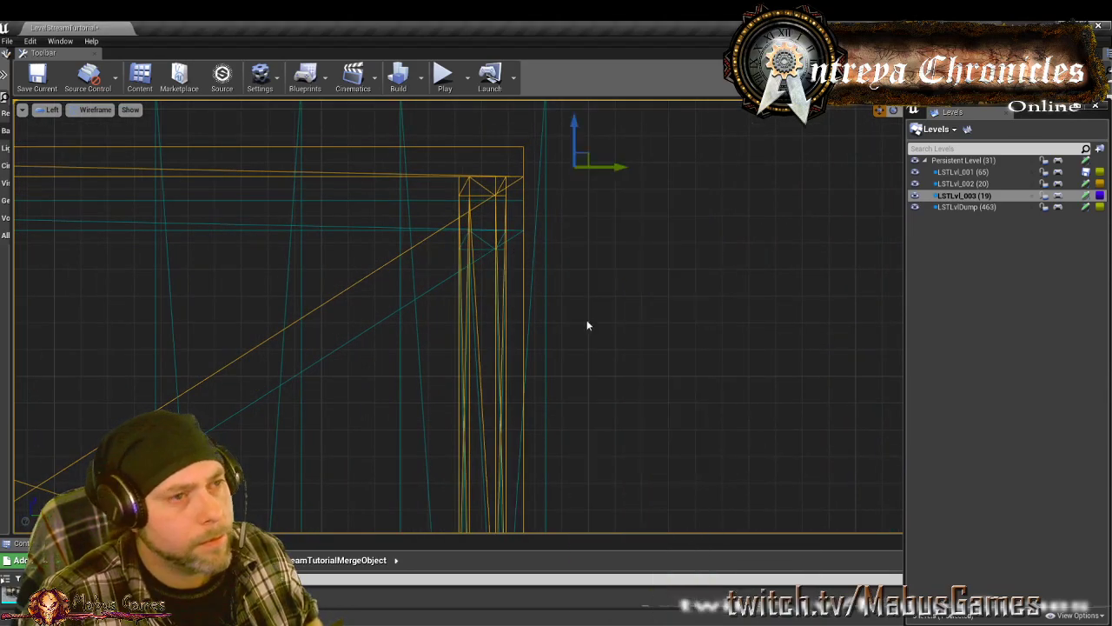
left_click_drag(575, 149, 586, 186)
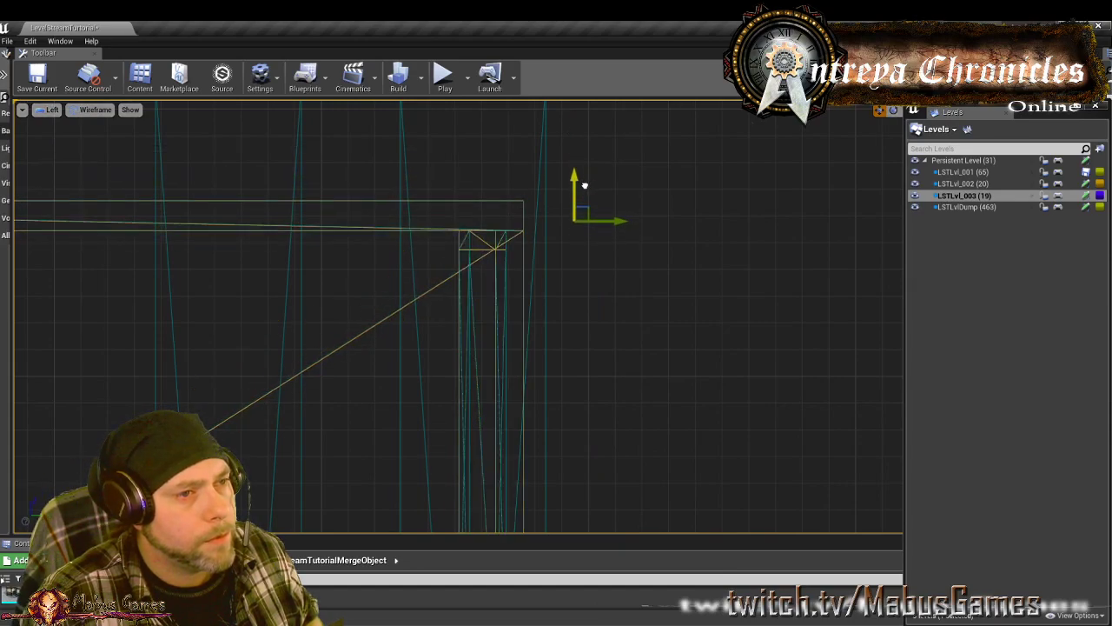
Set Building2's pivot offset right next to the roof corner and fine-tune its height until both roof outlines coincide
scroll(522, 201, "up", 5)
scroll(523, 201, "up", 2)
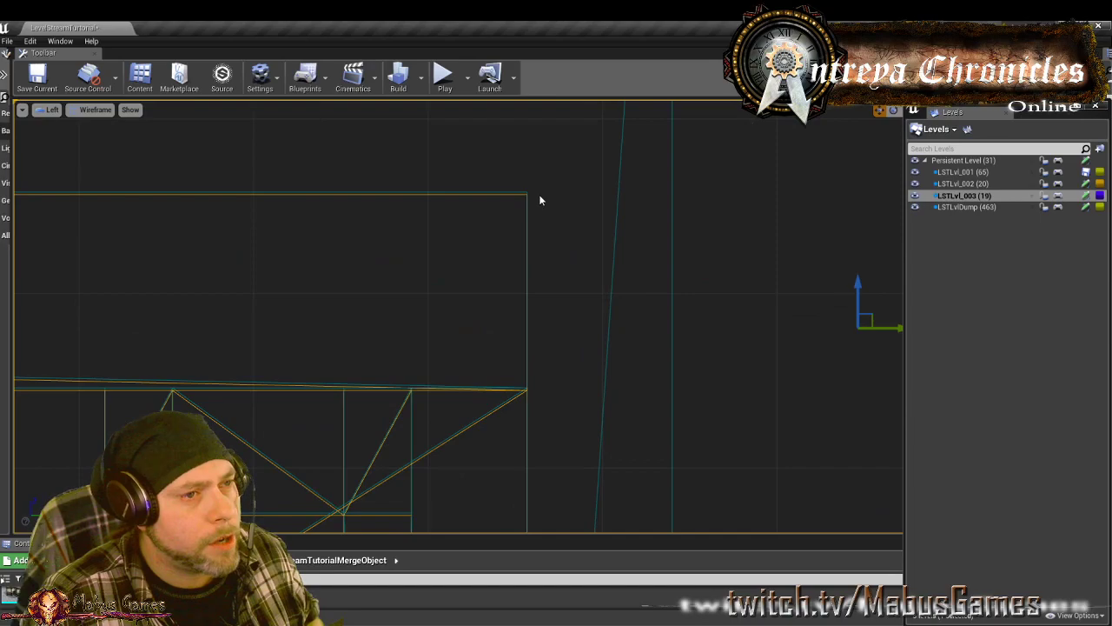
right_click(540, 201)
mouse_move(656, 566)
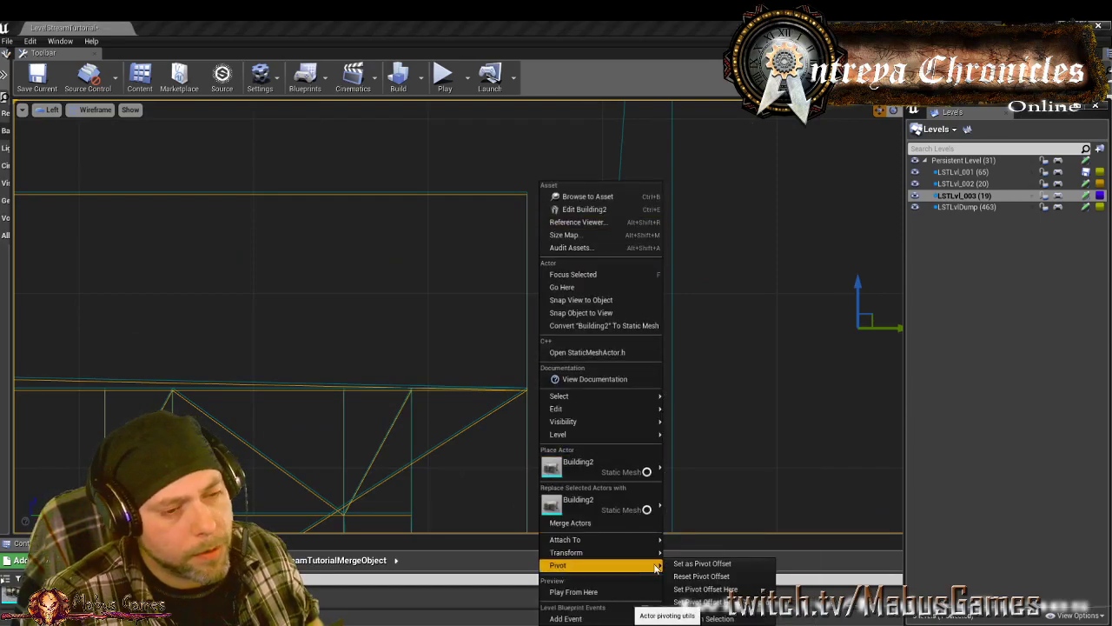
left_click(705, 589)
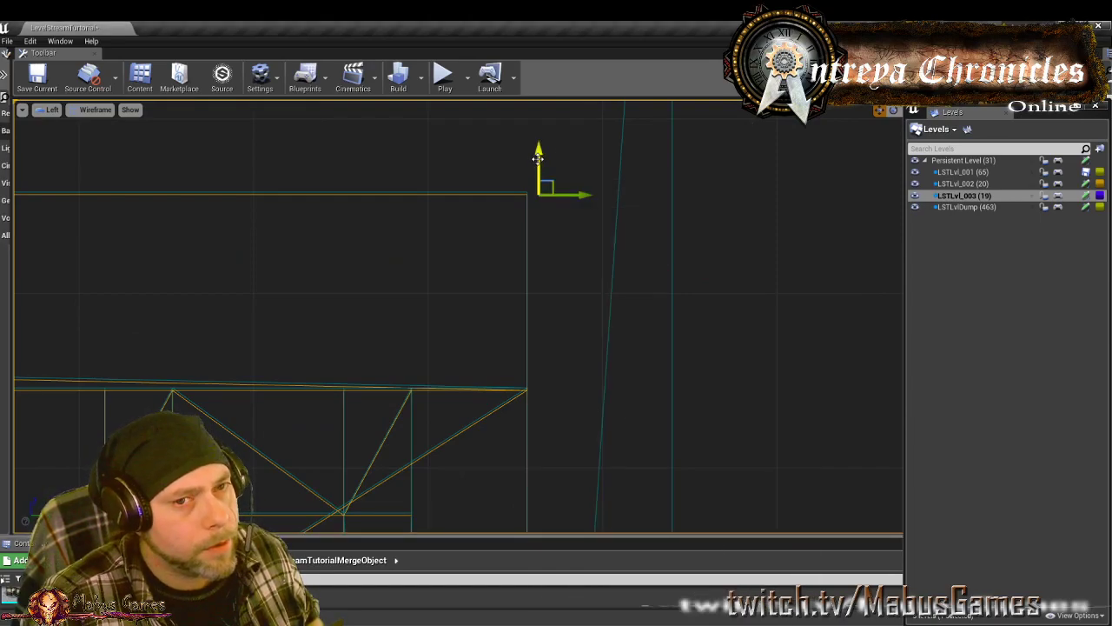
left_click_drag(538, 159, 537, 157)
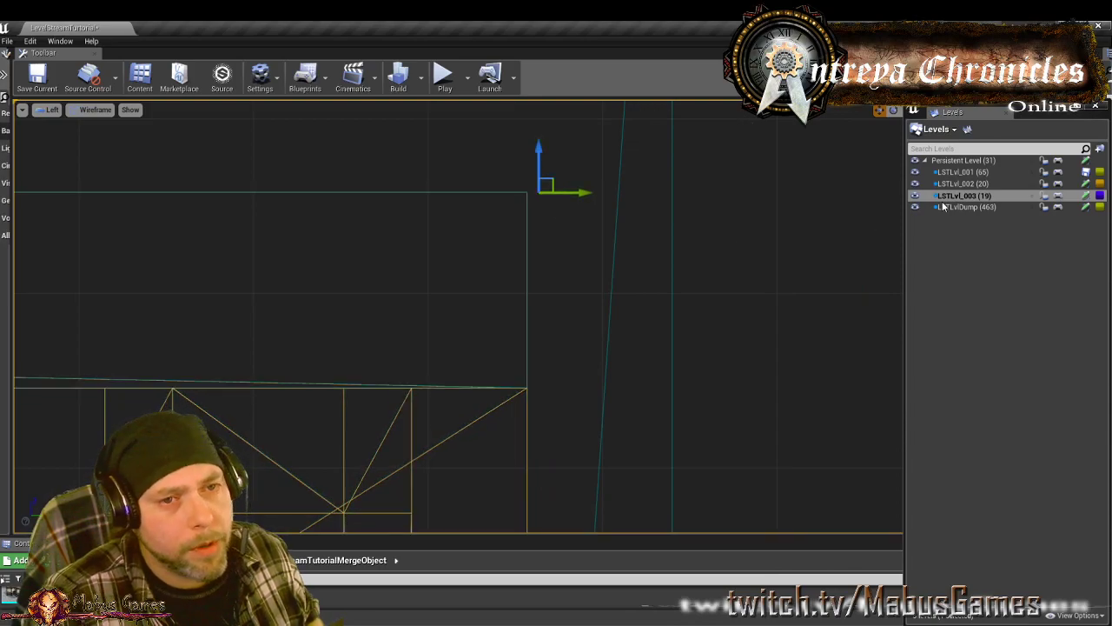
Return to the perspective view, hide the LSTLvlDump level and inspect the merged Building2 mesh on its own
left_click(48, 109)
left_click(71, 126)
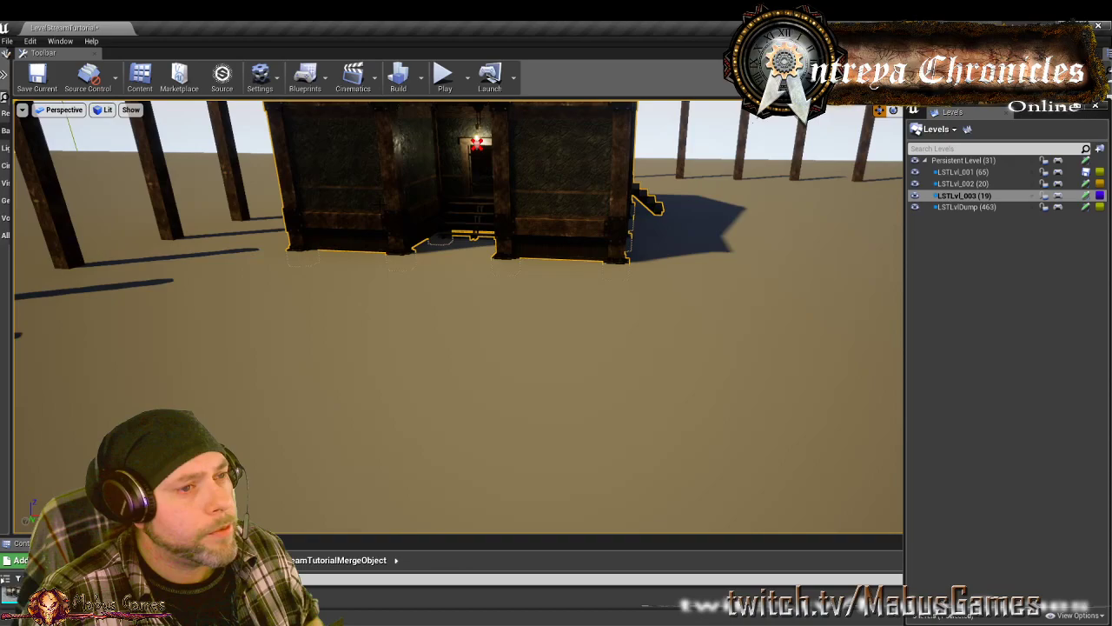
left_click(914, 207)
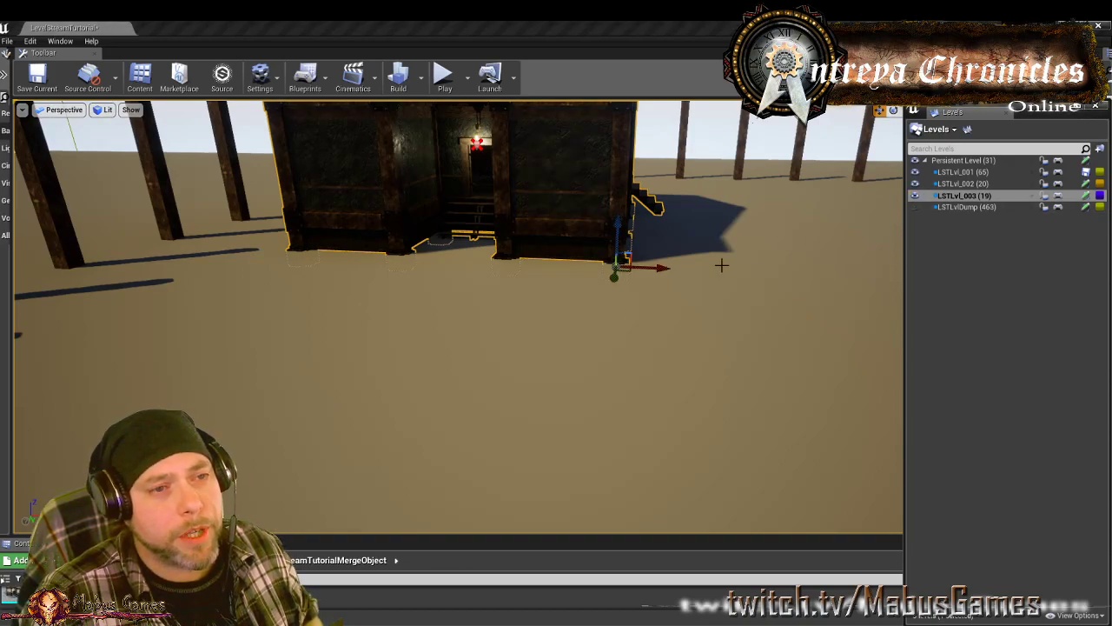
right_click_drag(404, 400, 334, 370)
right_click_drag(656, 444, 743, 357)
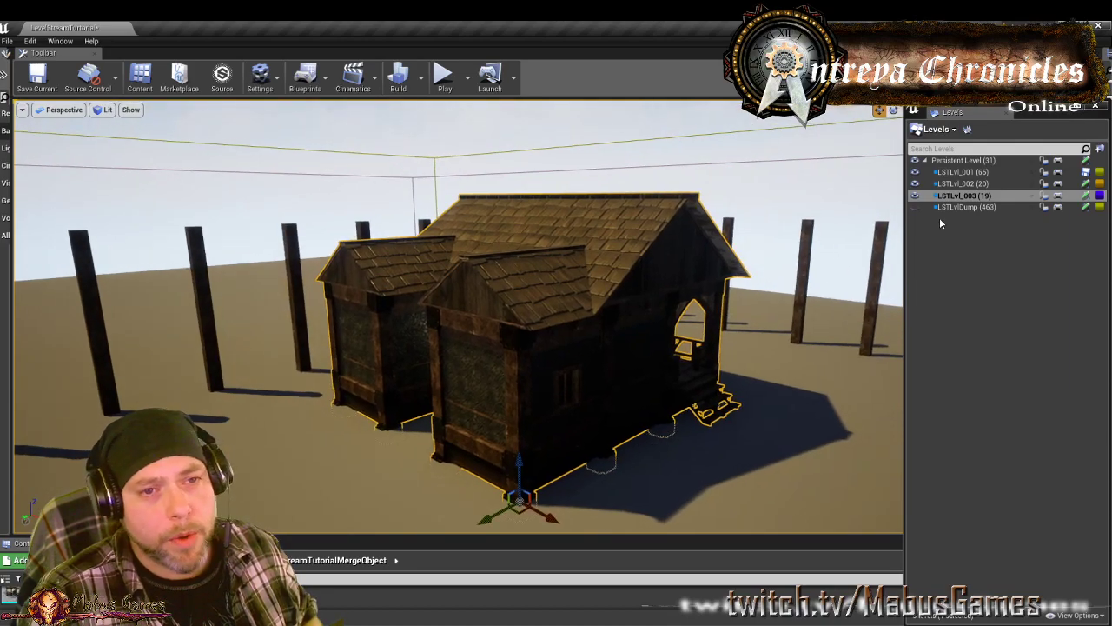
right_click_drag(830, 371, 856, 389)
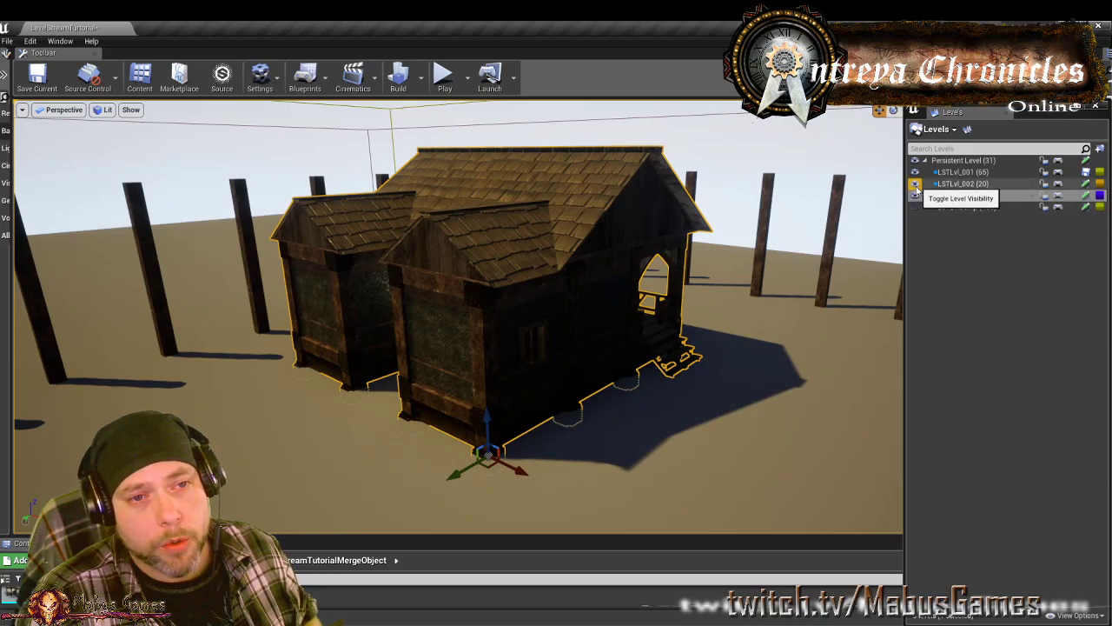
Start a play session in the viewport with the dump level hidden and give the game mouse control
key("s")
right_click_drag(745, 394, 473, 392)
key("w")
key("w")
key("d")
key("s")
right_click_drag(643, 367, 641, 371)
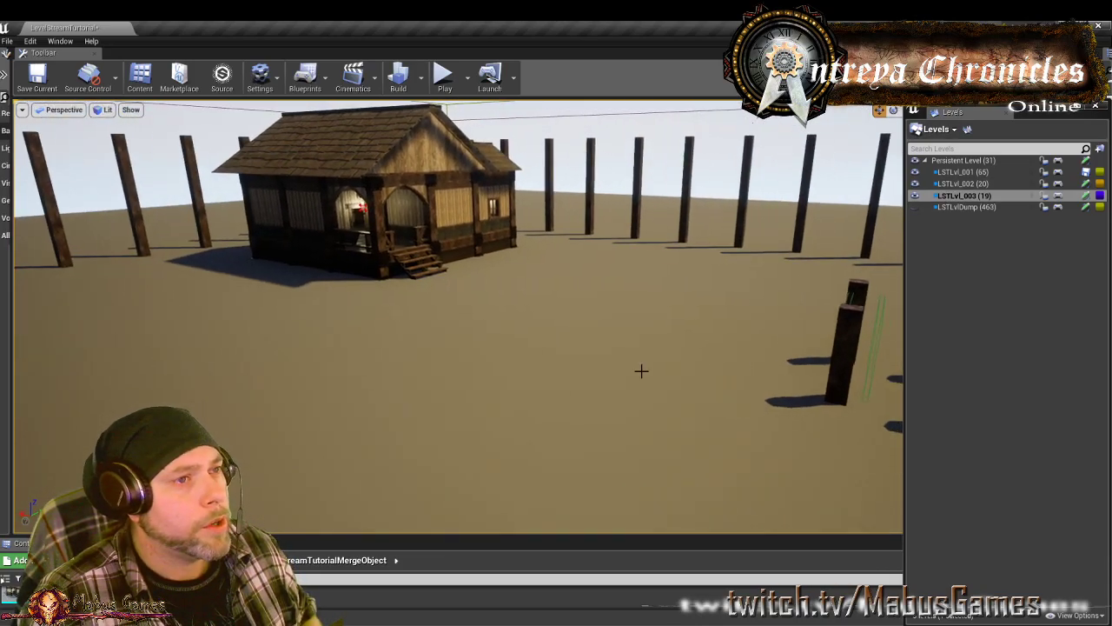
left_click(447, 80)
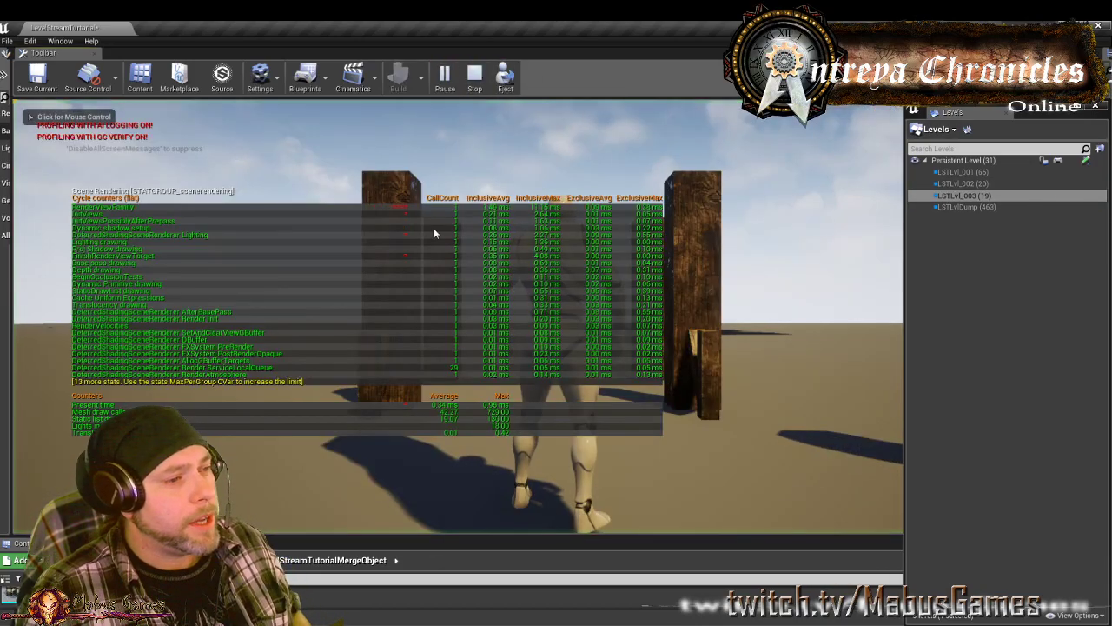
left_click(589, 497)
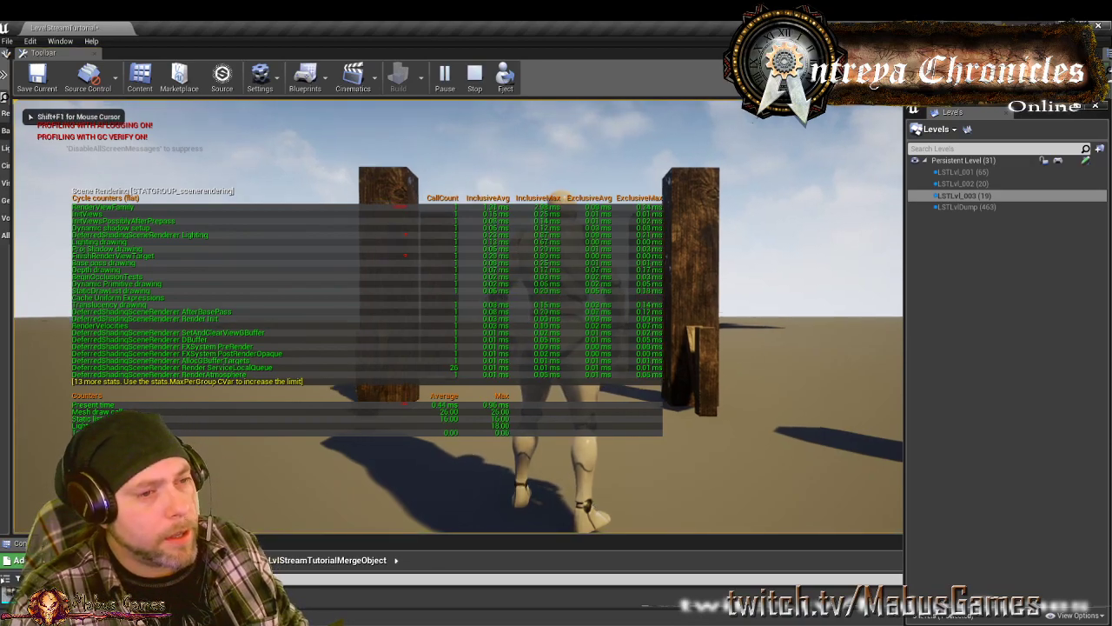
Walk the character around and through the merged houses to check level streaming and mesh draw calls, and end the play session
key("w")
key("w")
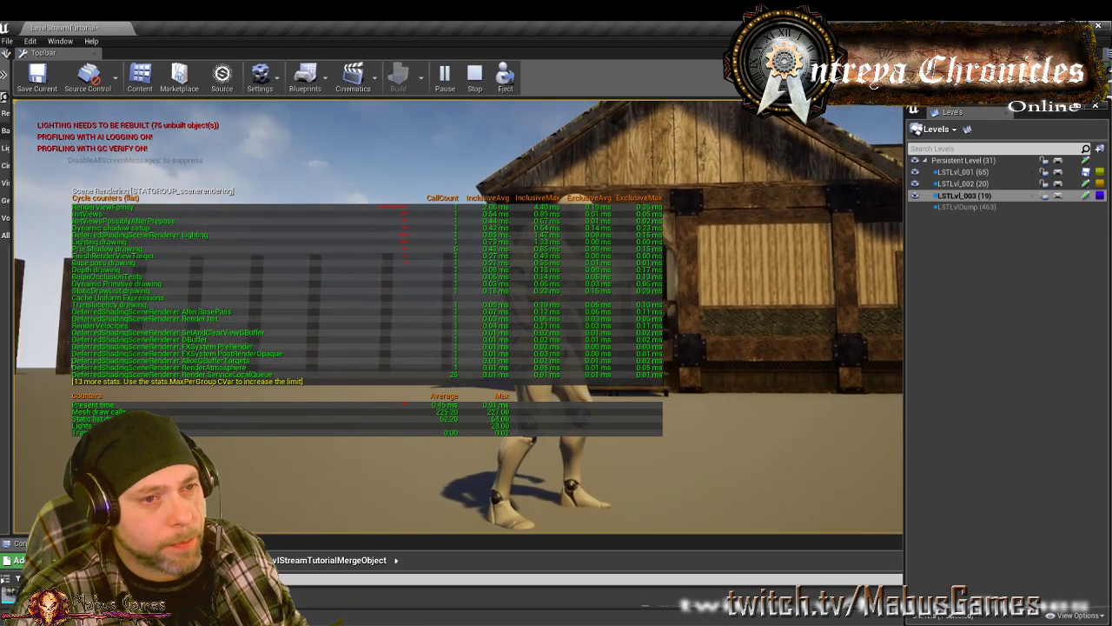
key("w")
key("d")
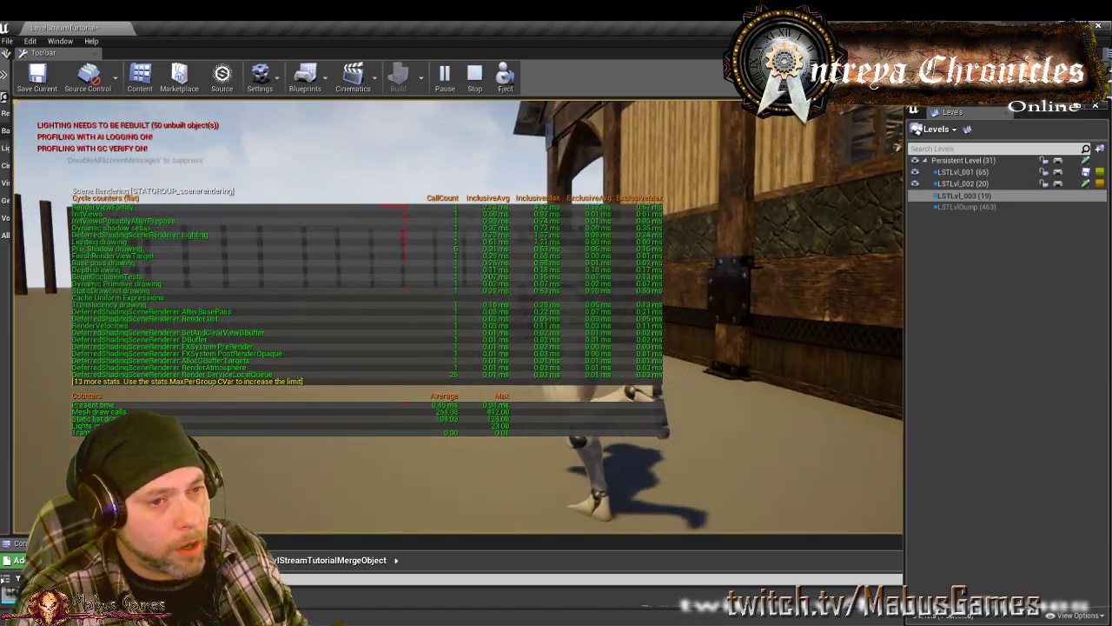
key("super")
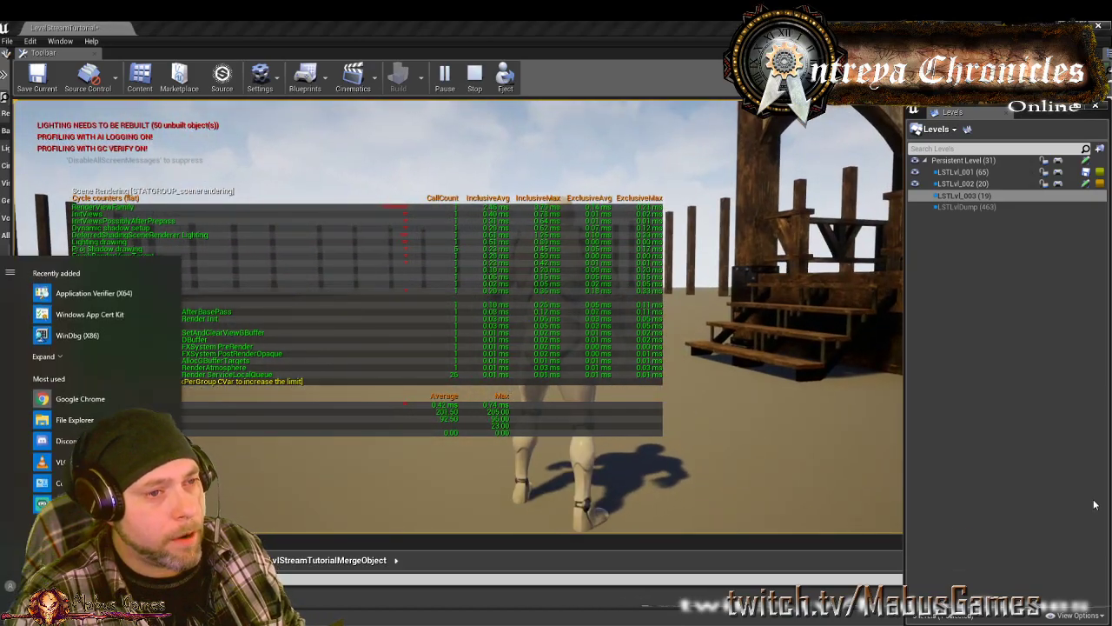
key("super")
left_click(459, 313)
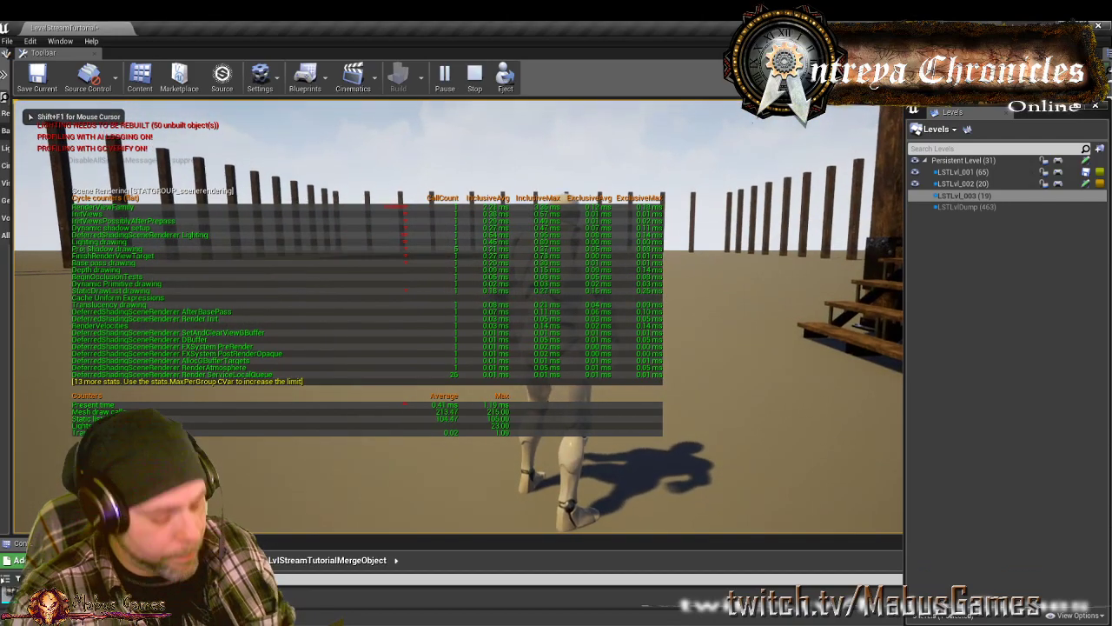
key("w")
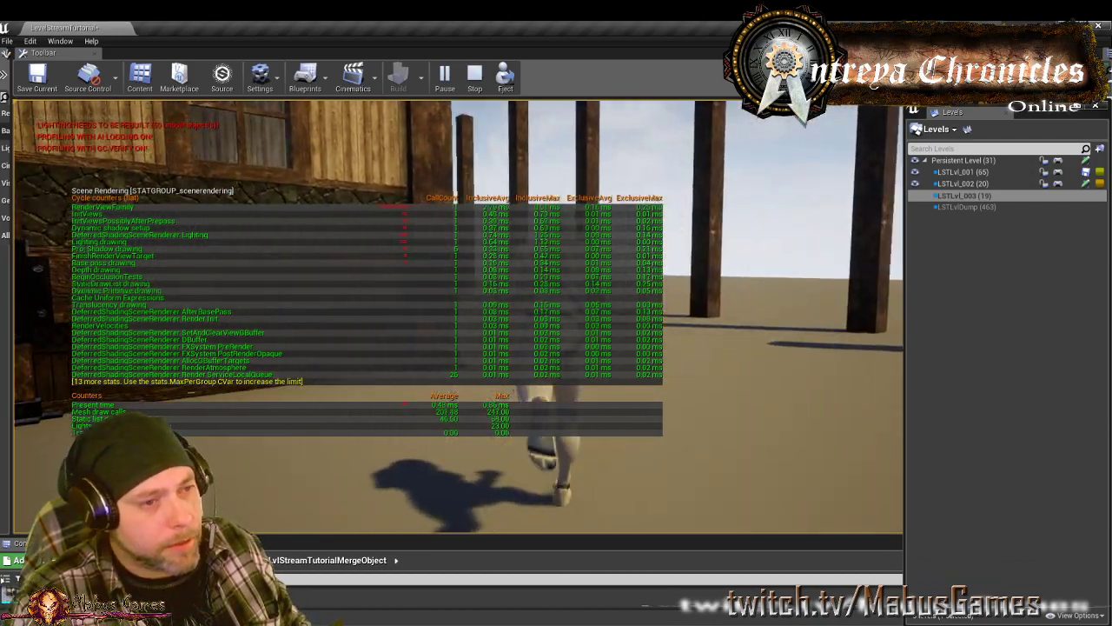
key("w")
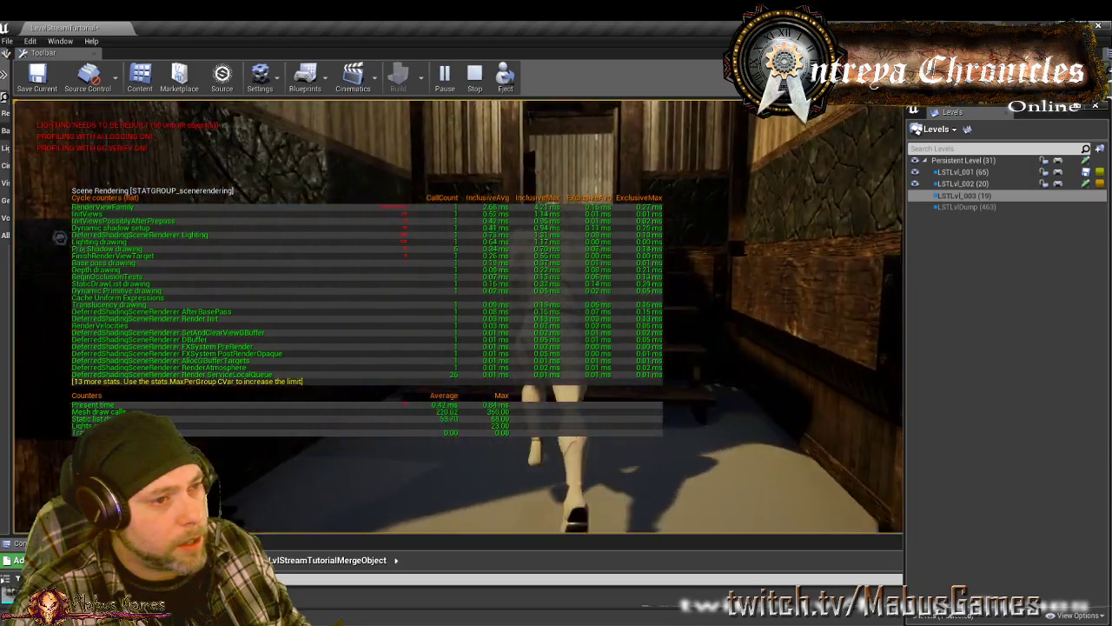
key("w")
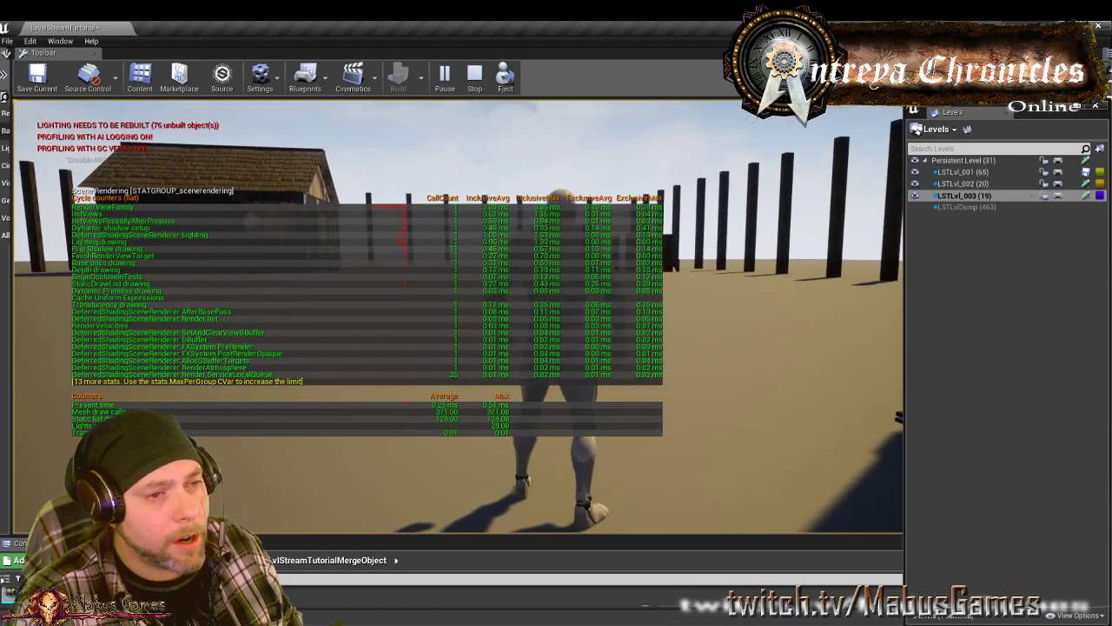
key("Escape")
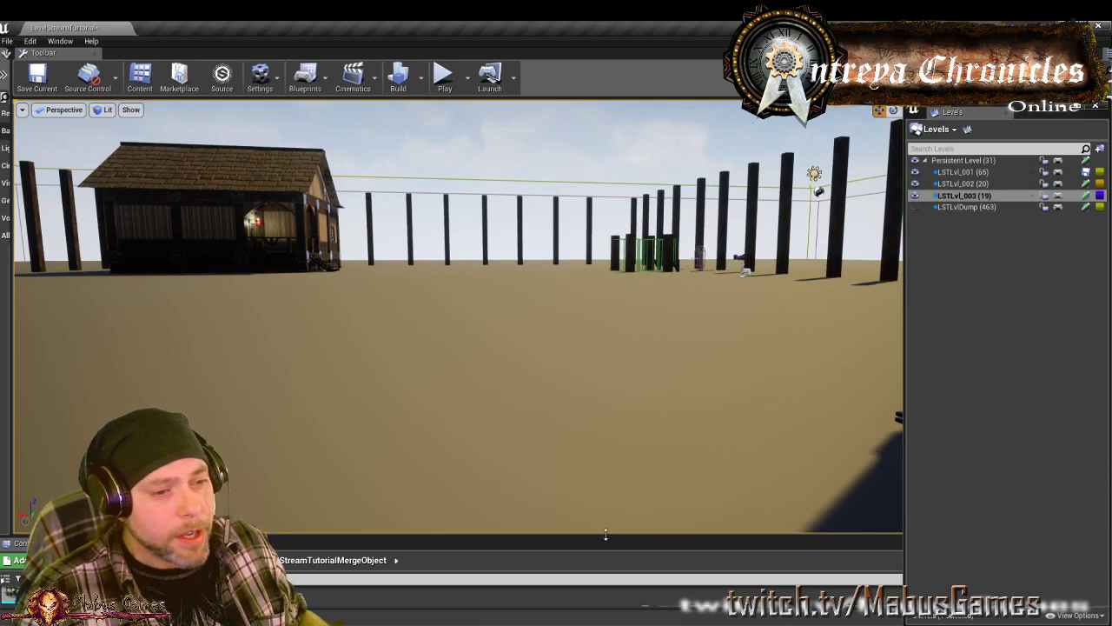
Select the Building1 mesh, open Merge Actors, enable Replace Source Actors, and close the window without merging
left_click_drag(606, 534, 606, 476)
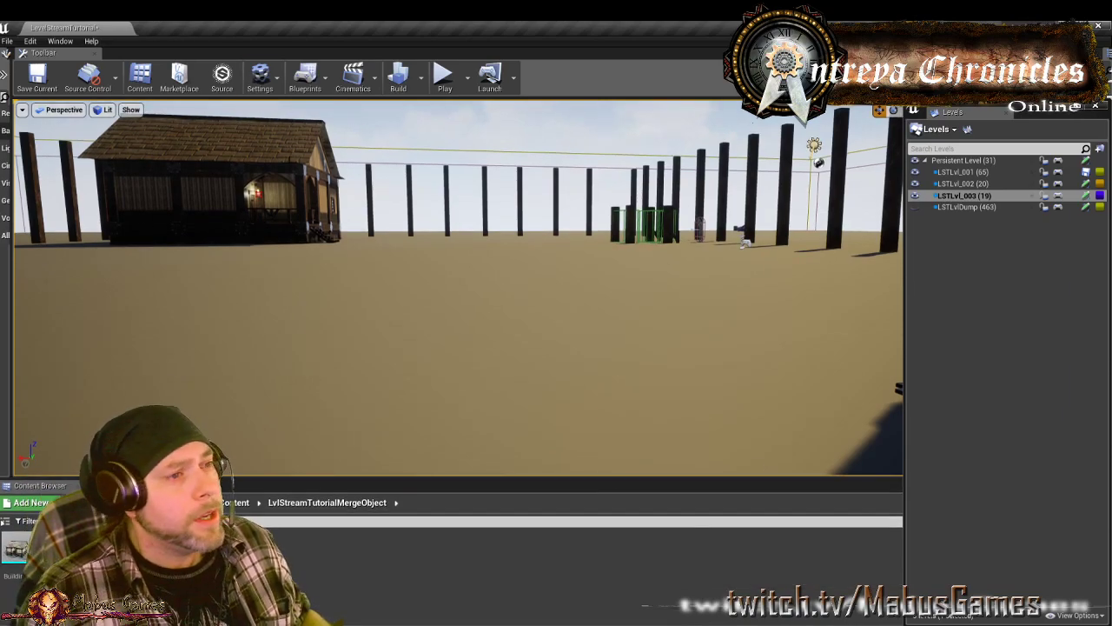
left_click(217, 195)
left_click(61, 41)
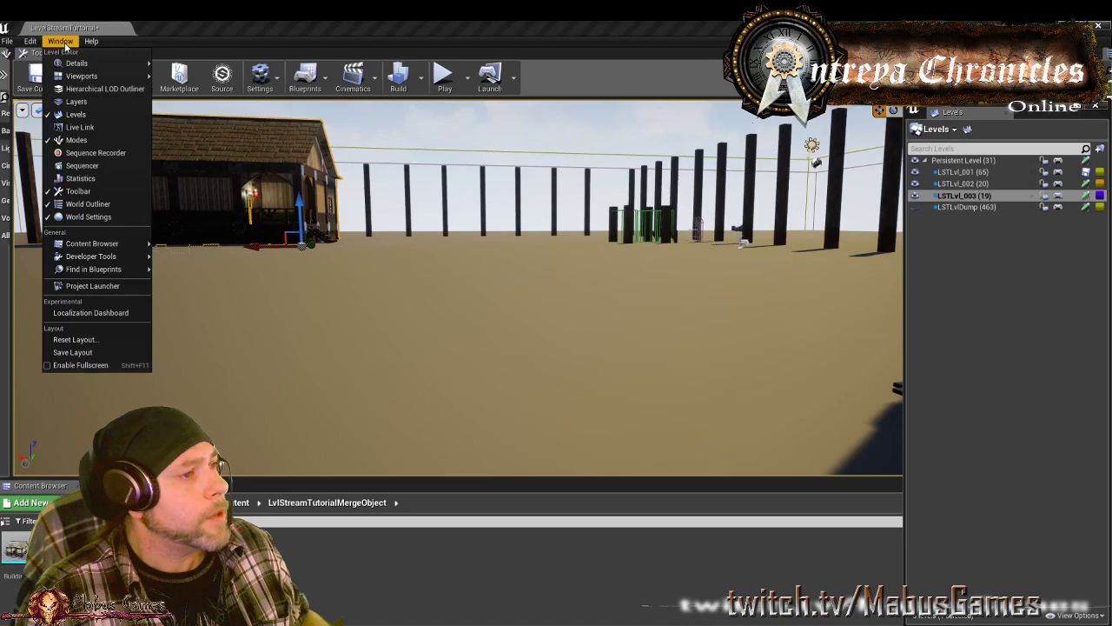
mouse_move(100, 257)
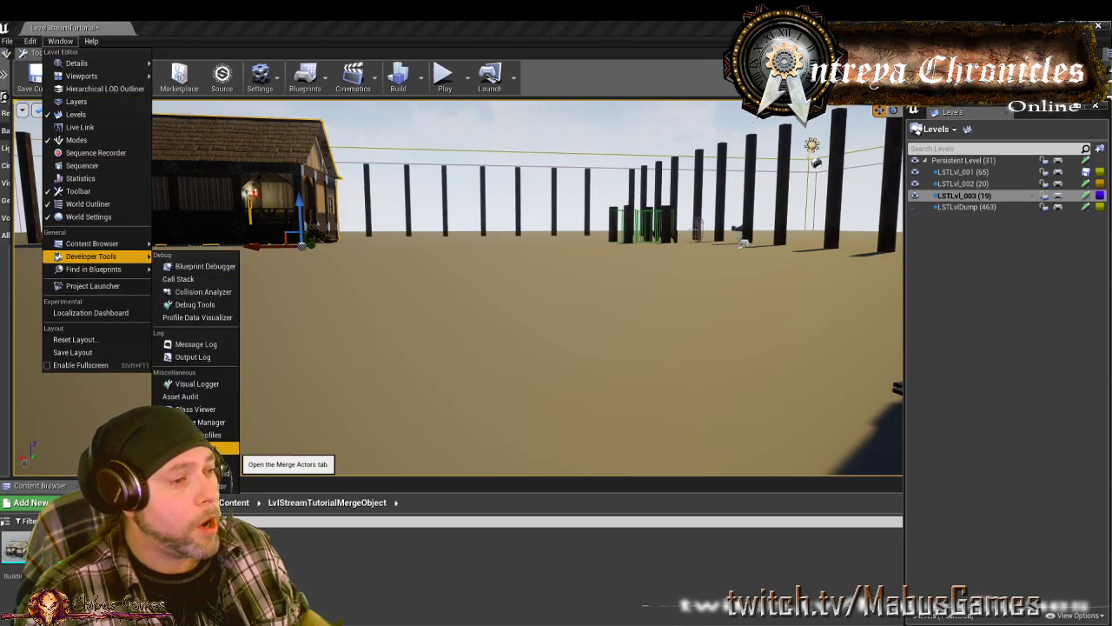
left_click(233, 448)
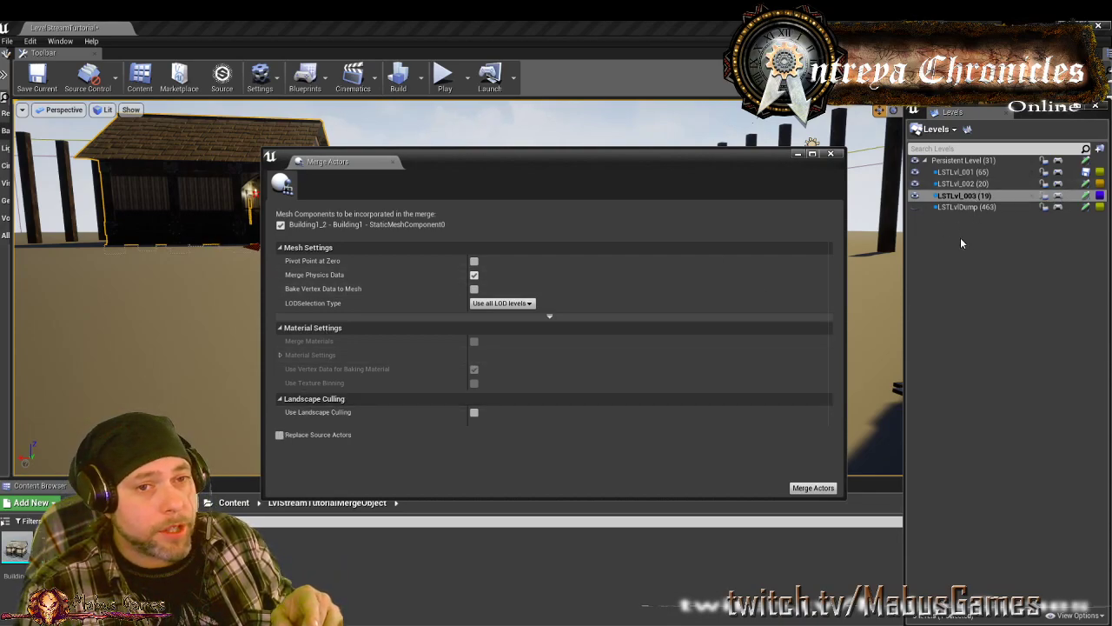
left_click(279, 435)
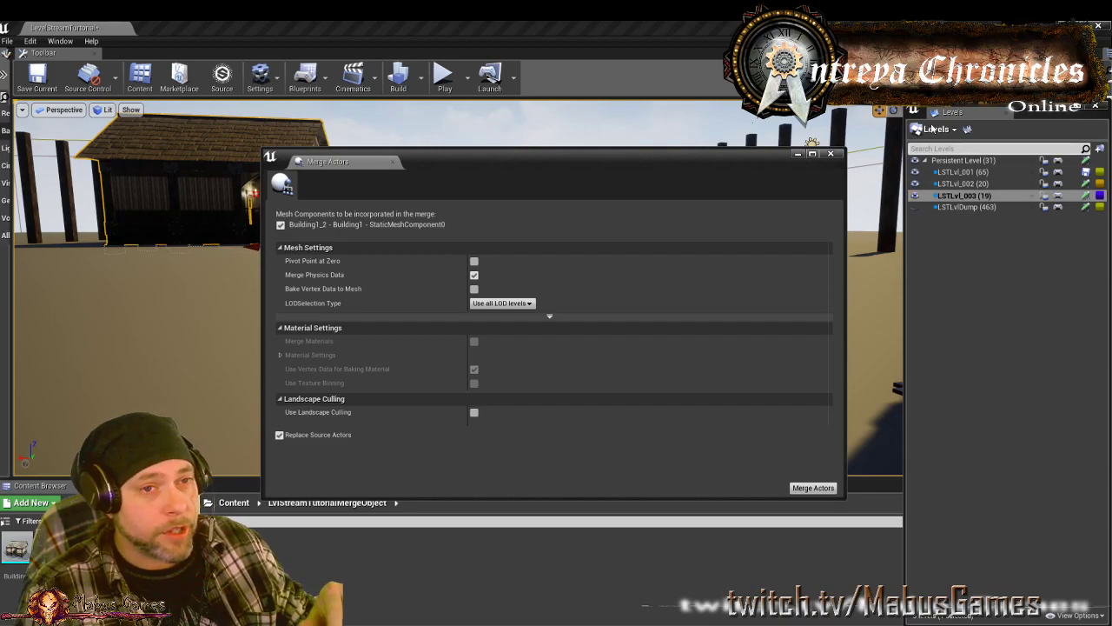
left_click(830, 154)
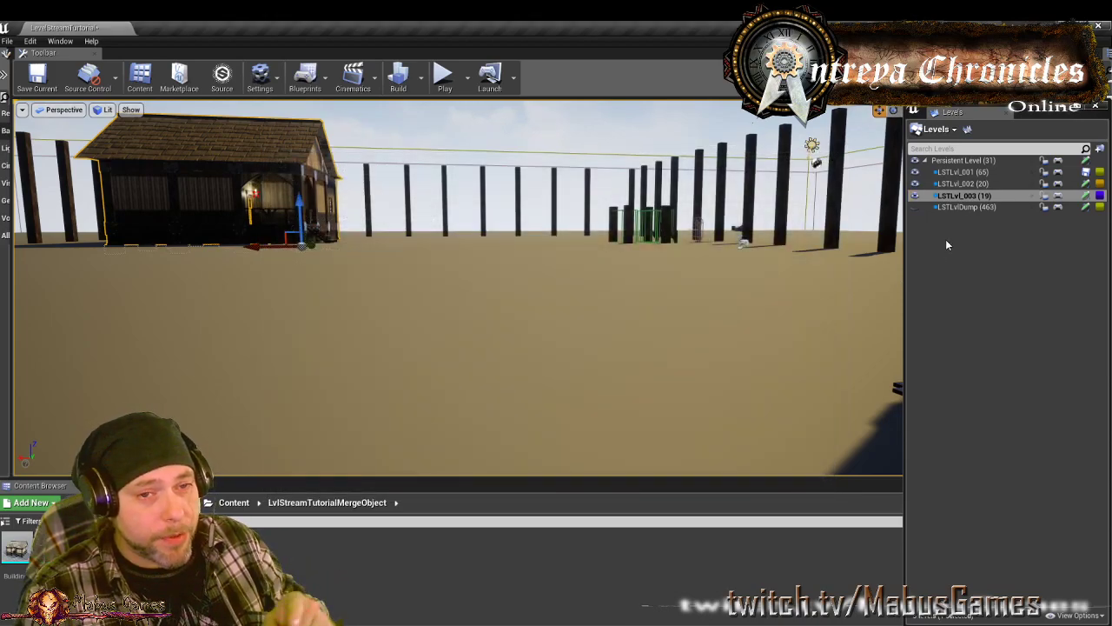